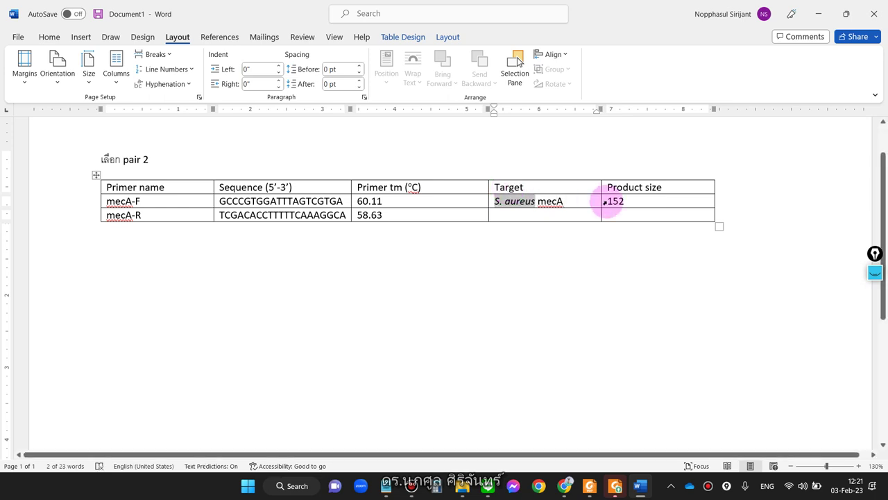
Step: Extend the last column header to "Product size (base pairs)" and widen the Sequence and Product size columns so their text fits on one line
left_click(638, 201)
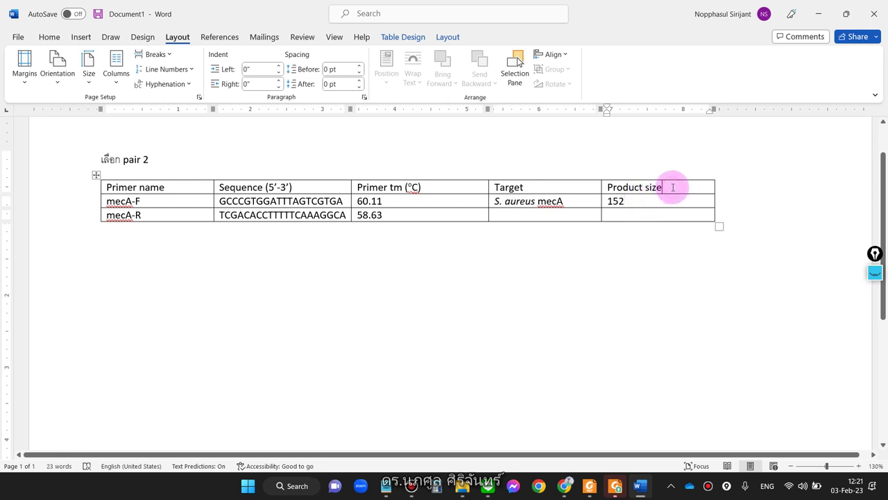
type("(base")
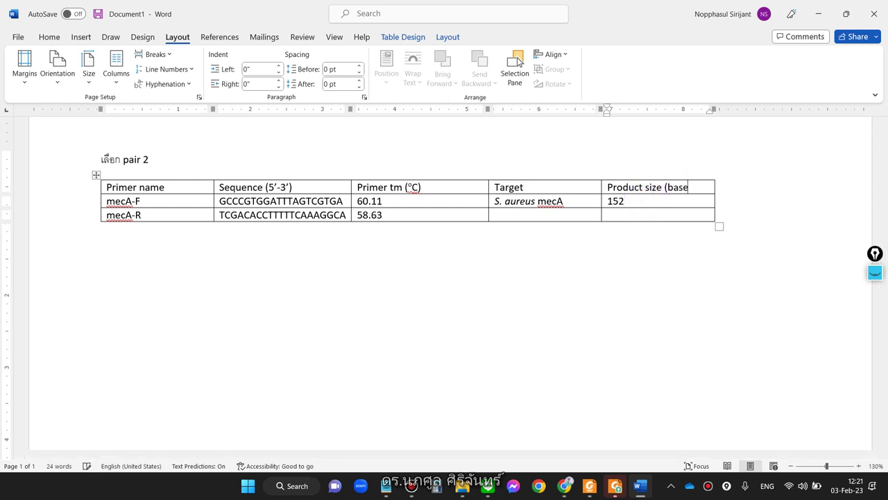
type(" pairs)")
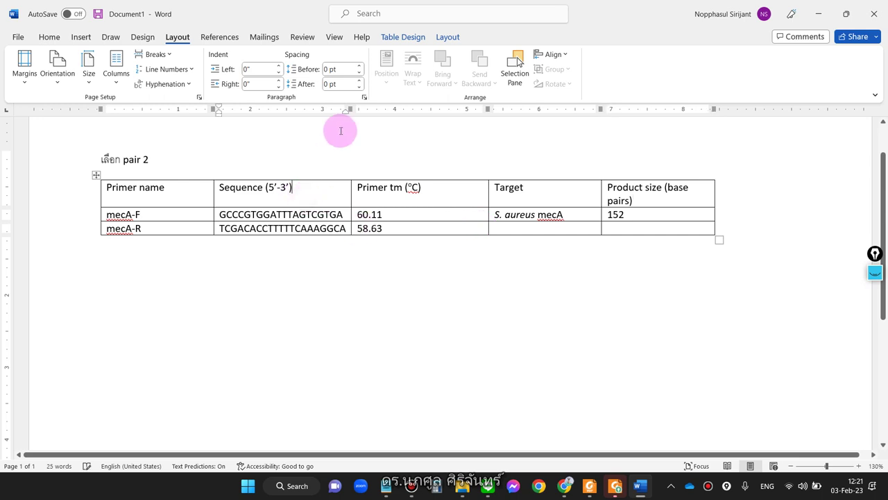
left_click_drag(354, 109, 371, 113)
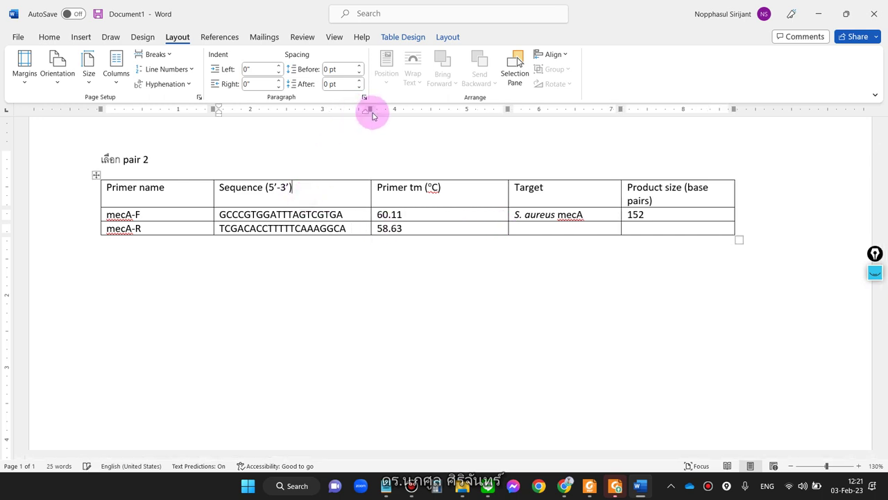
left_click_drag(734, 109, 749, 112)
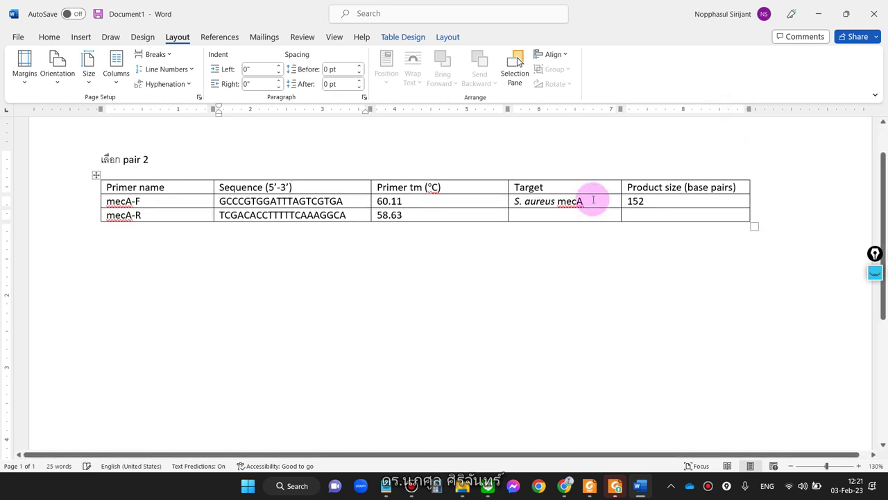
Step: Merge the two Target cells of the mecA-F and mecA-R rows, and likewise merge their two Product size cells
left_click_drag(593, 200, 591, 213)
right_click(591, 214)
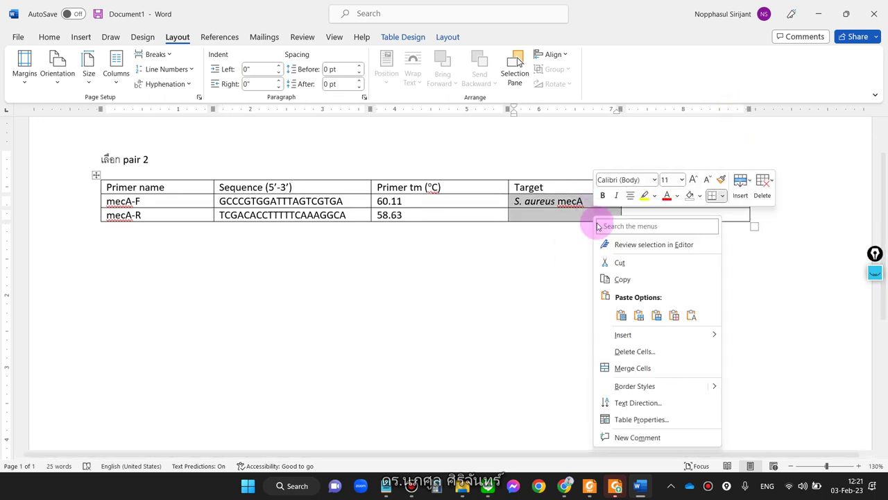
left_click(622, 368)
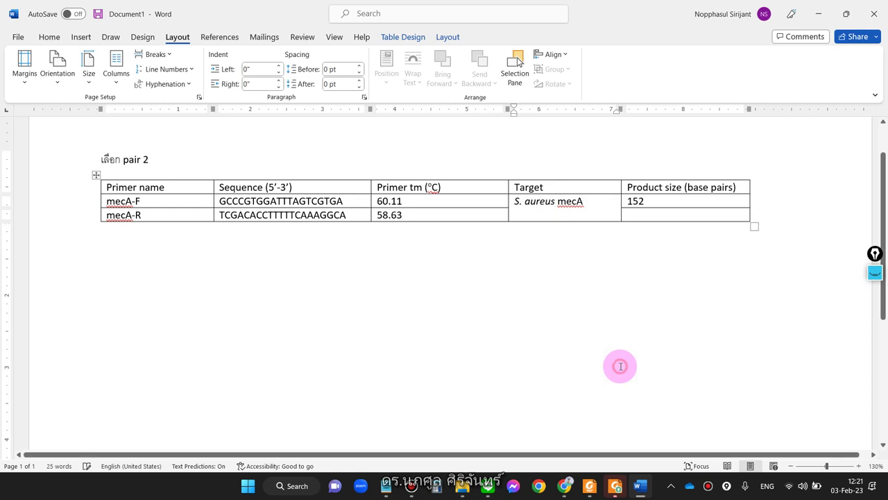
left_click(653, 210)
left_click_drag(653, 210, 649, 213)
right_click(649, 213)
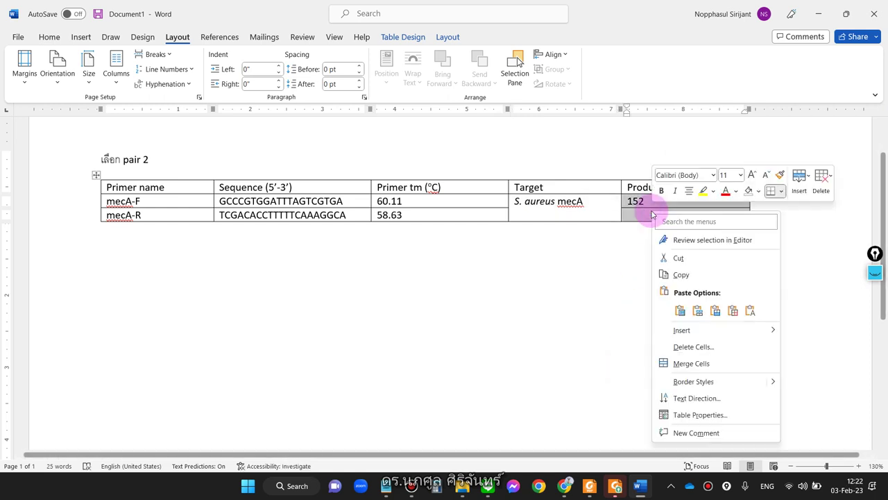
left_click(671, 365)
left_click(523, 317)
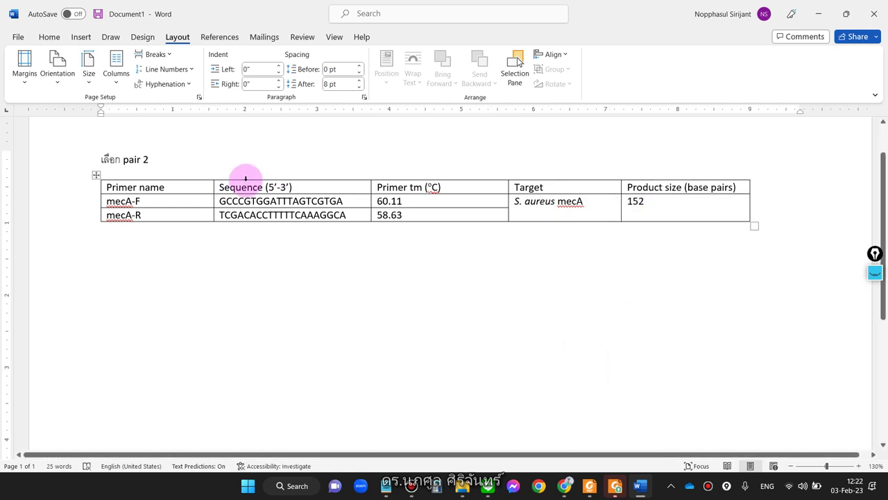
Step: Make the table's header row bold, from Primer name through Product size (base pairs)
left_click_drag(191, 187, 651, 189)
key("ctrl+b")
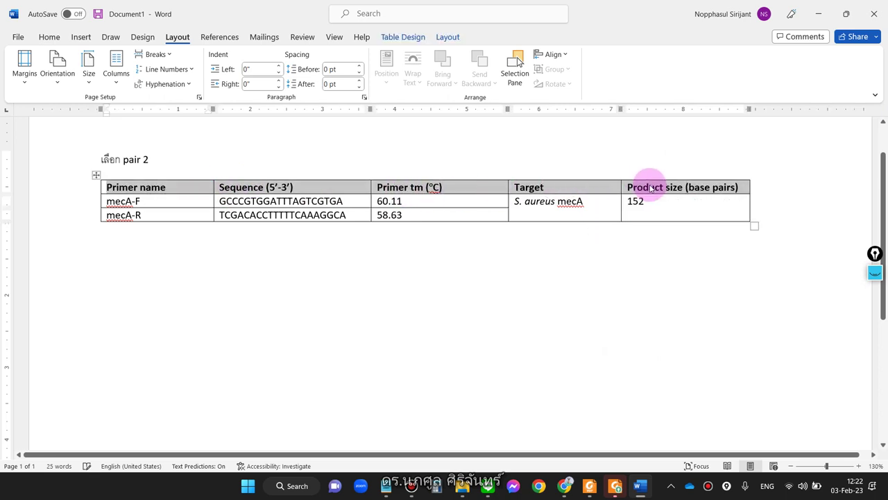
left_click(652, 359)
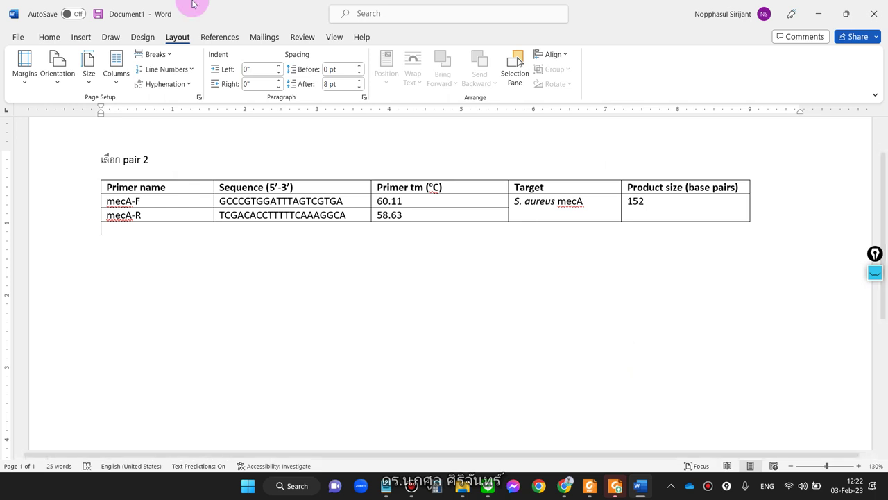
Step: Start saving the document under a new name and browse to the MecA folder on the Desktop as its location
left_click(17, 37)
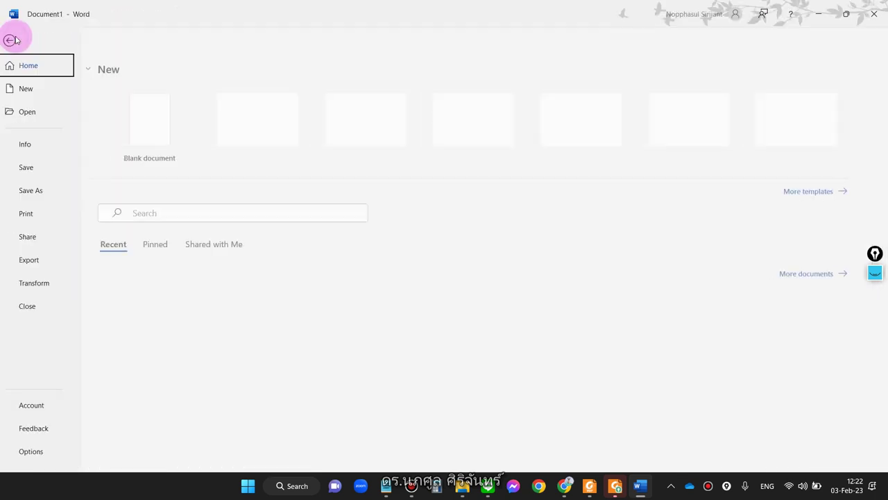
left_click(45, 190)
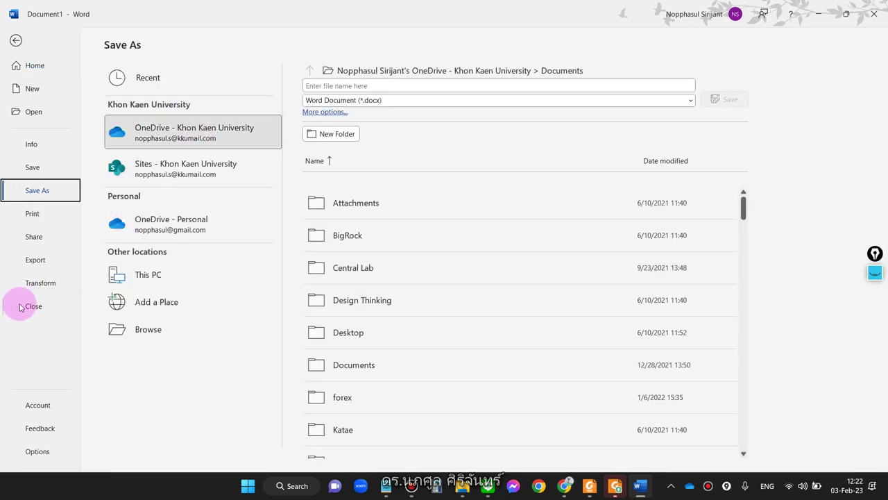
left_click(119, 329)
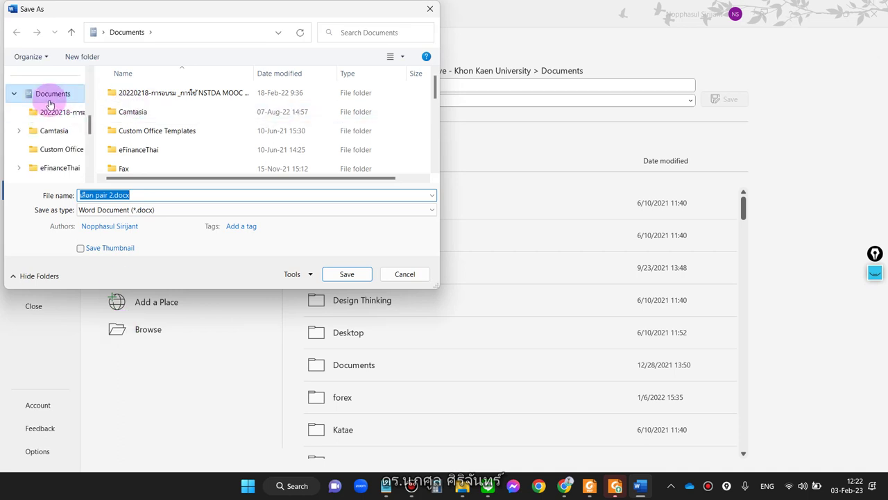
left_click(15, 93)
scroll(29, 111, "up", 10)
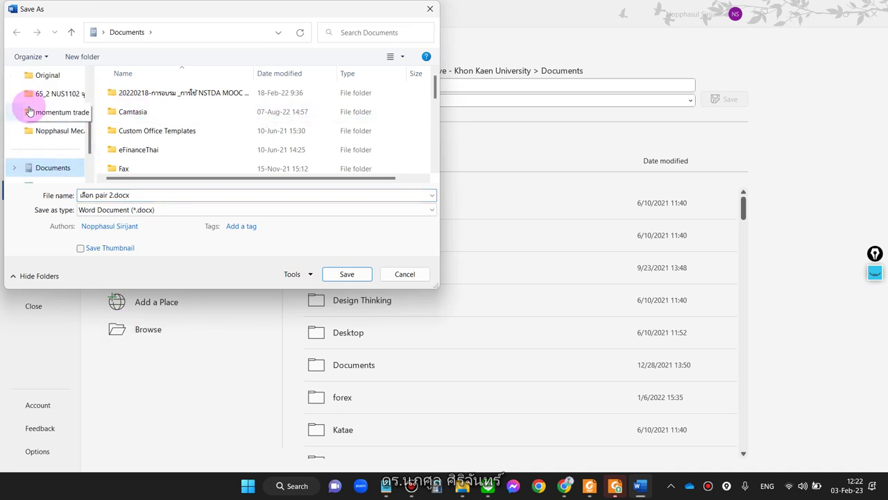
scroll(38, 97, "up", 3)
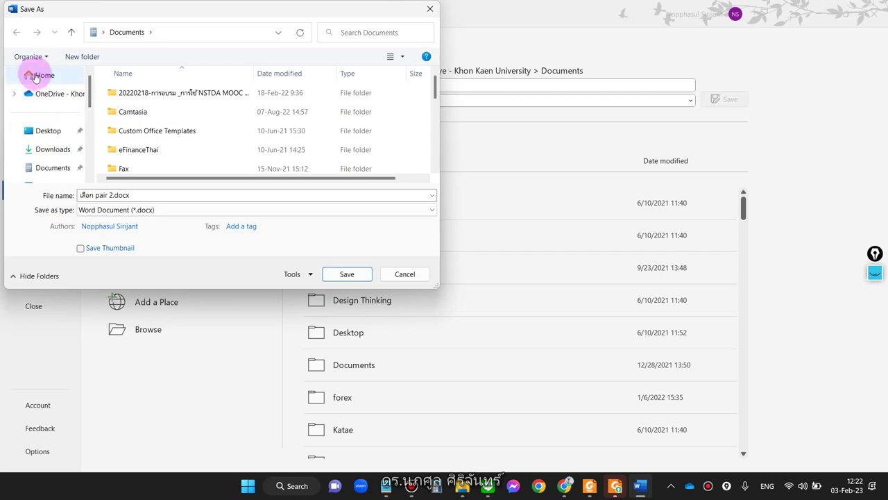
left_click(37, 76)
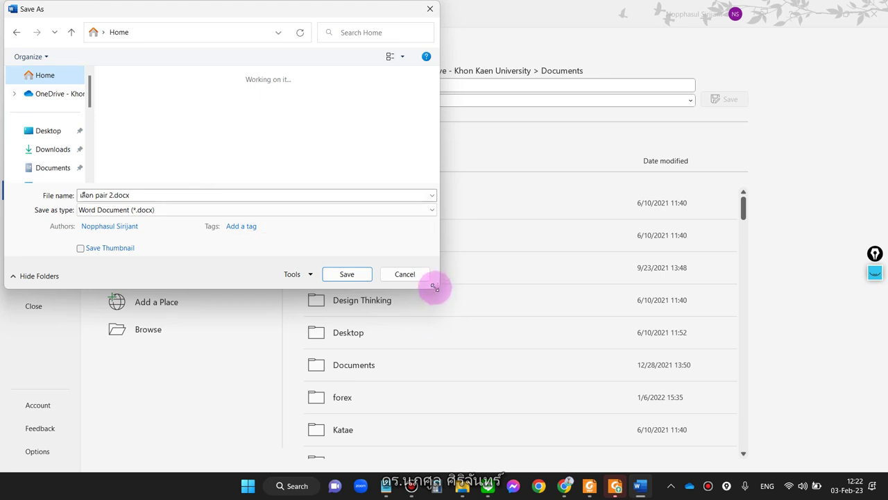
left_click_drag(434, 289, 440, 417)
double_click(159, 98)
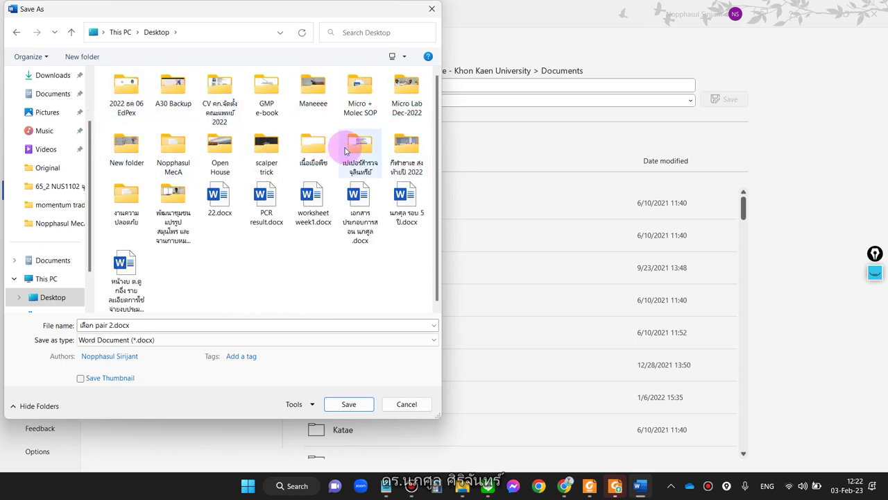
double_click(166, 154)
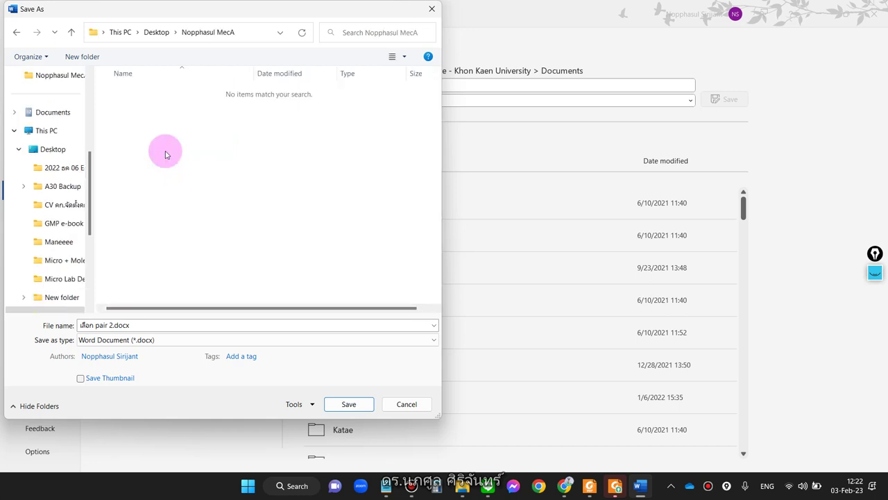
Step: Save the document with the author's first name followed by "mecA primer" as its file name, and close it
left_click(196, 323)
type("N")
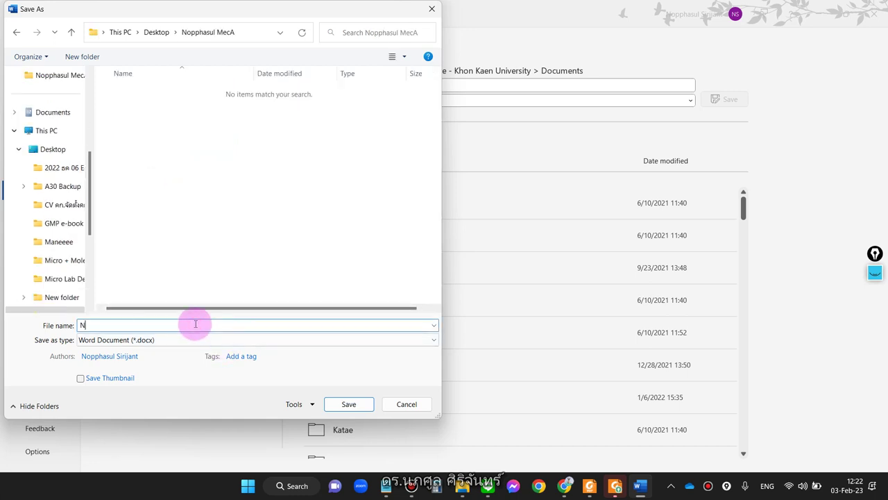
type("opphasul mecA")
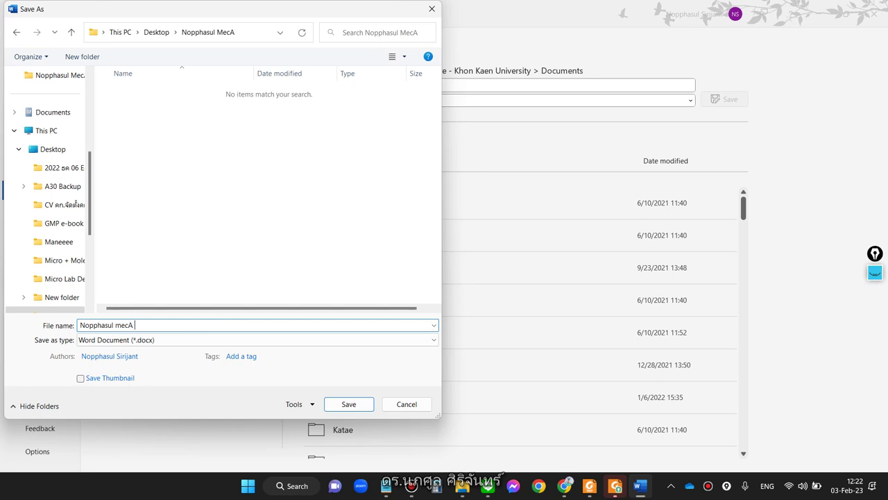
type("primer")
key("Return")
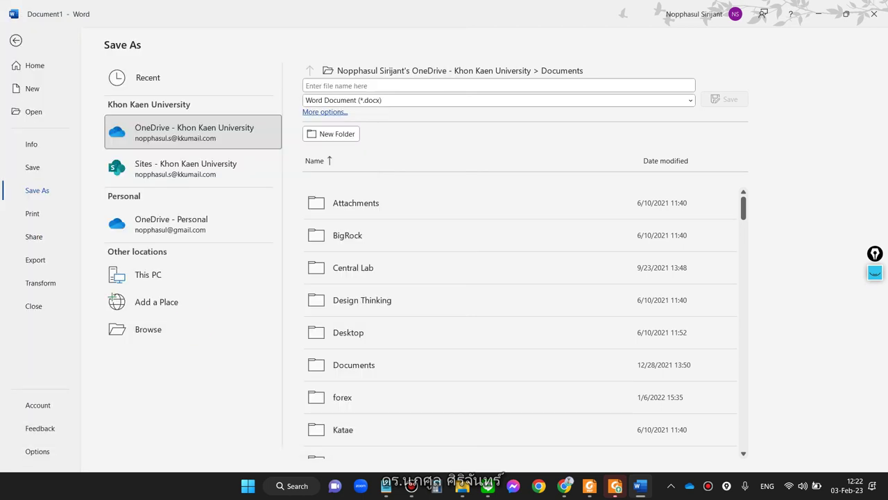
left_click(875, 14)
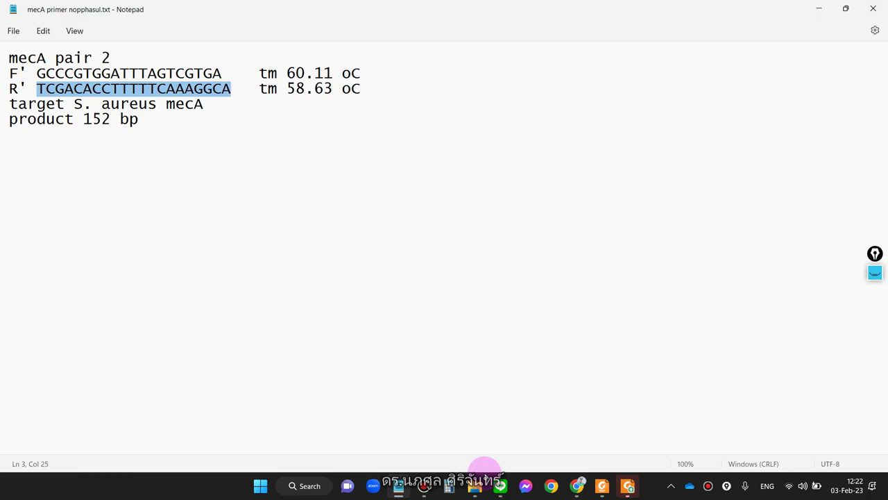
Step: Switch to LINE, send a file from the Desktop's MecA folder to the Biotechnique2023 group chat, and close the chat window
left_click(500, 486)
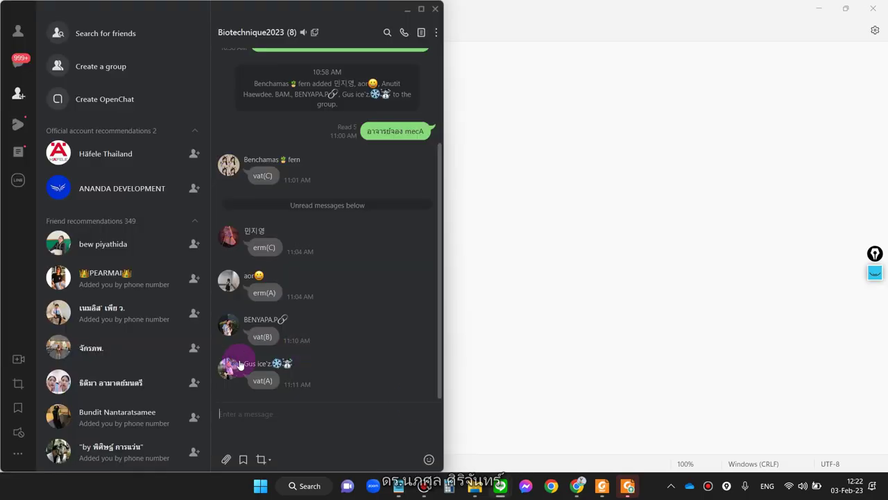
left_click(224, 457)
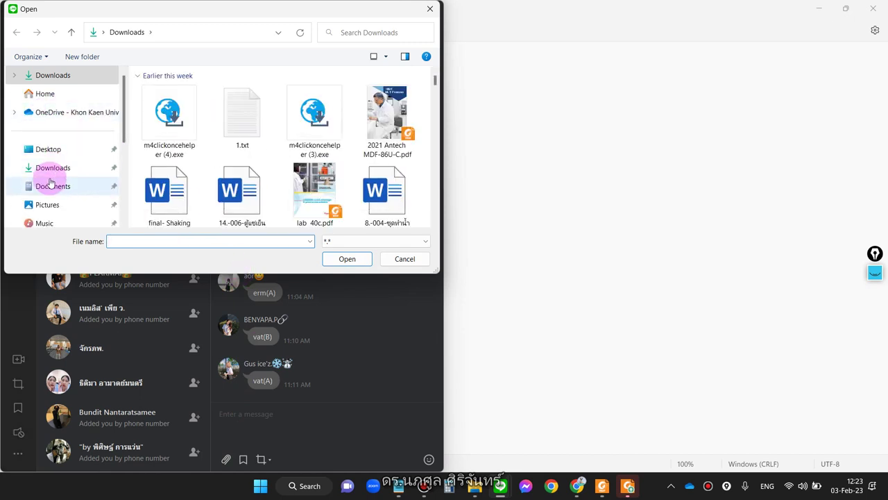
left_click(40, 101)
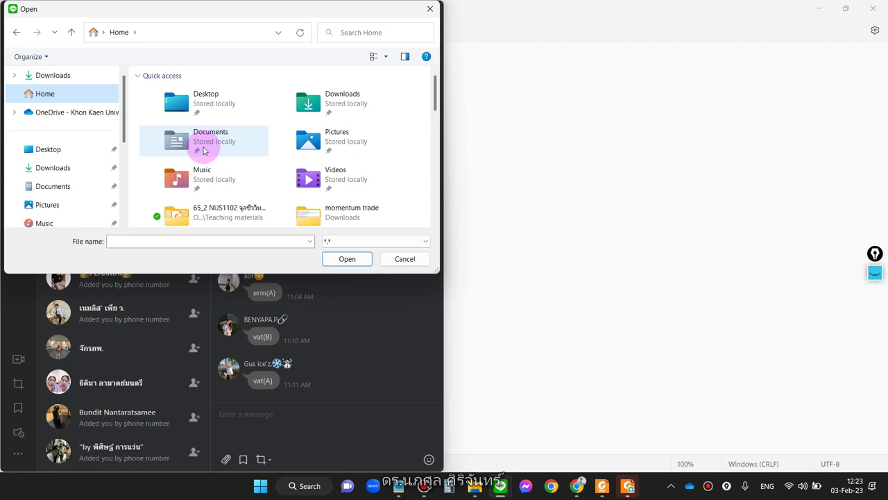
double_click(201, 101)
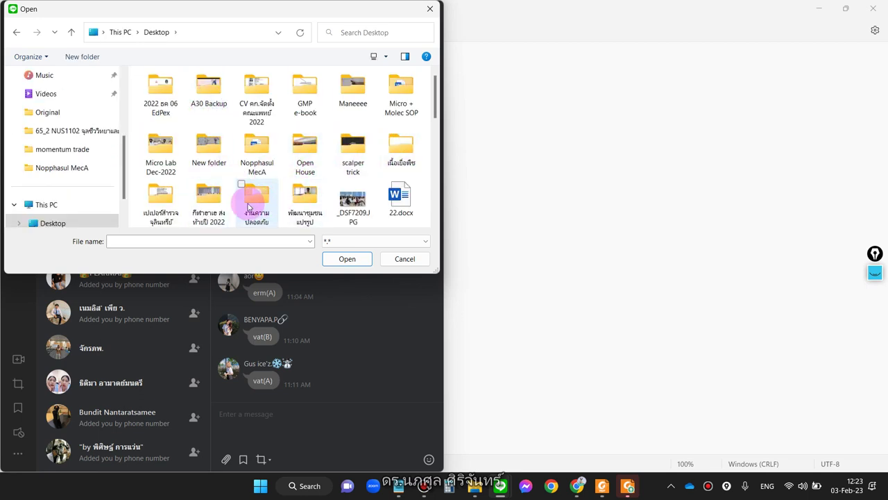
double_click(256, 162)
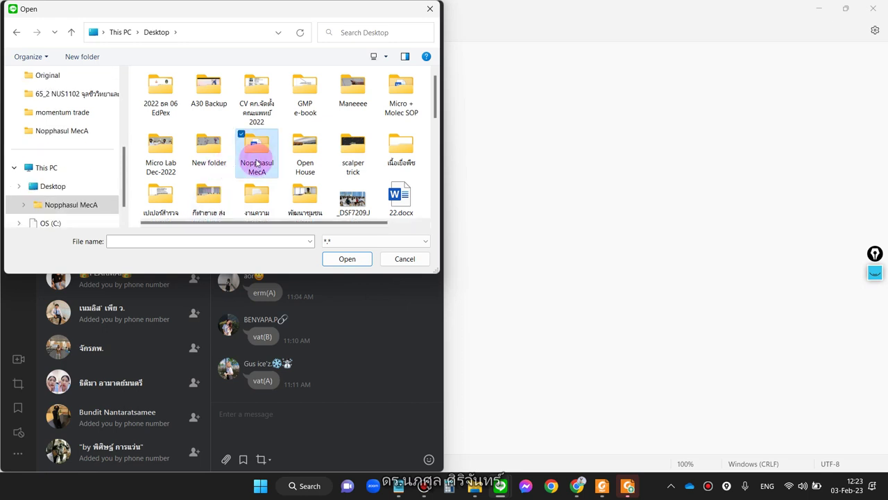
double_click(186, 123)
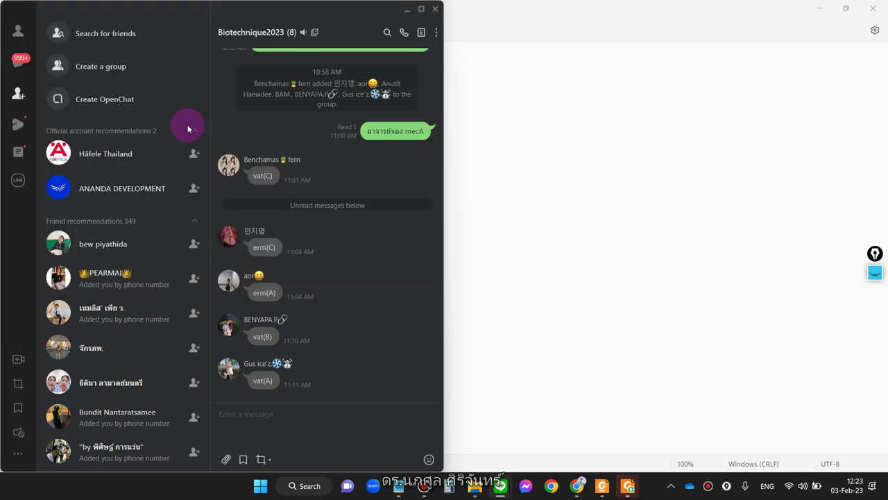
left_click(434, 10)
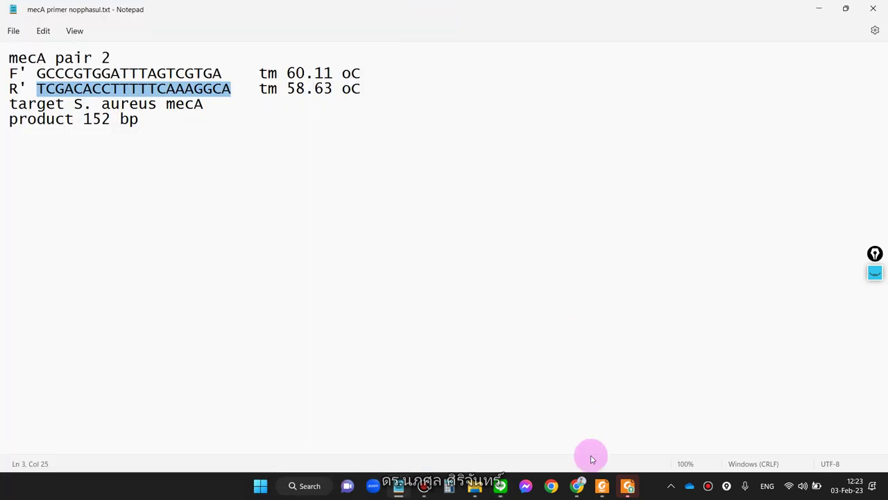
left_click(581, 490)
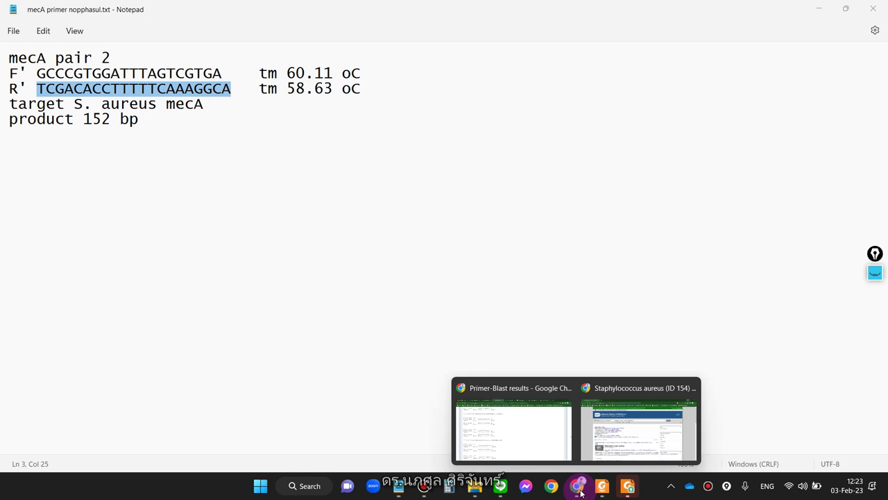
left_click(549, 435)
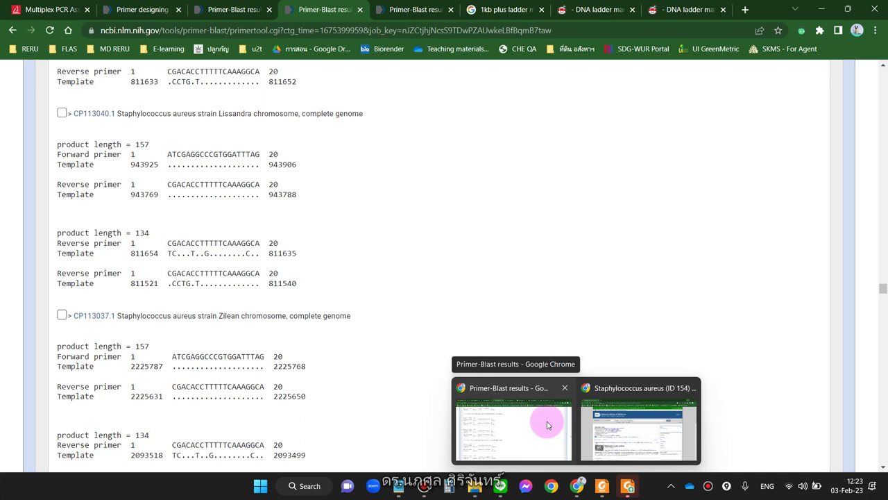
left_click(550, 420)
Step: Close the mecA primer text file in Notepad and the MecA folder window
left_click(476, 234)
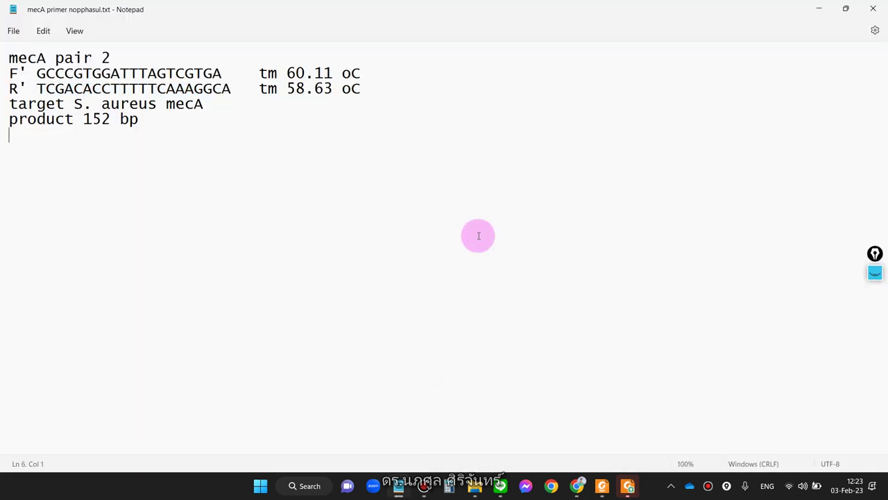
left_click(875, 13)
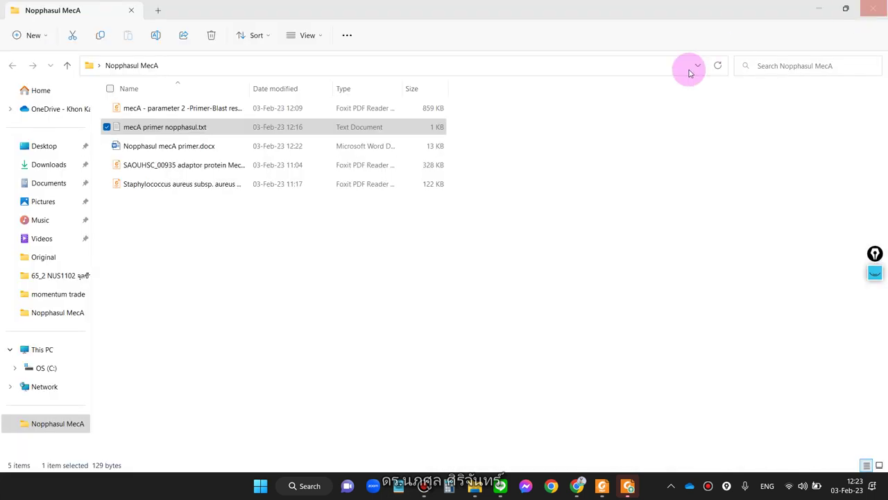
left_click(875, 9)
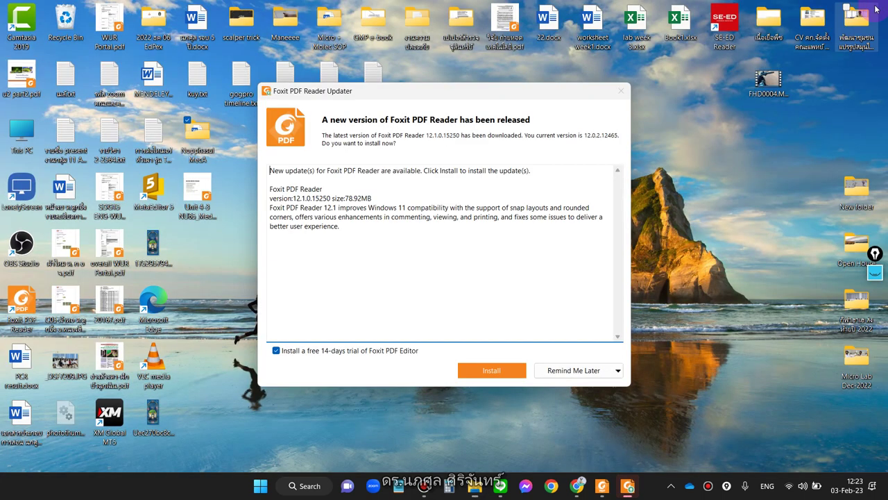
Step: Try to install the downloaded Foxit PDF Reader update
left_click(567, 369)
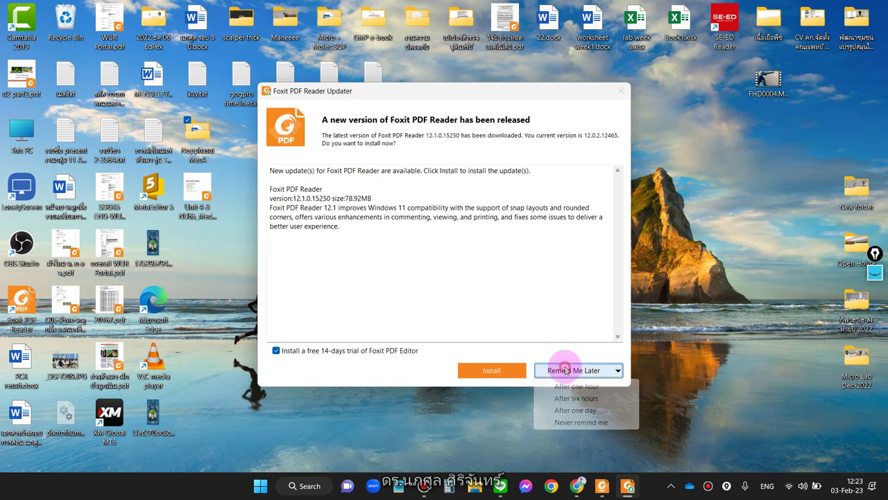
left_click(491, 372)
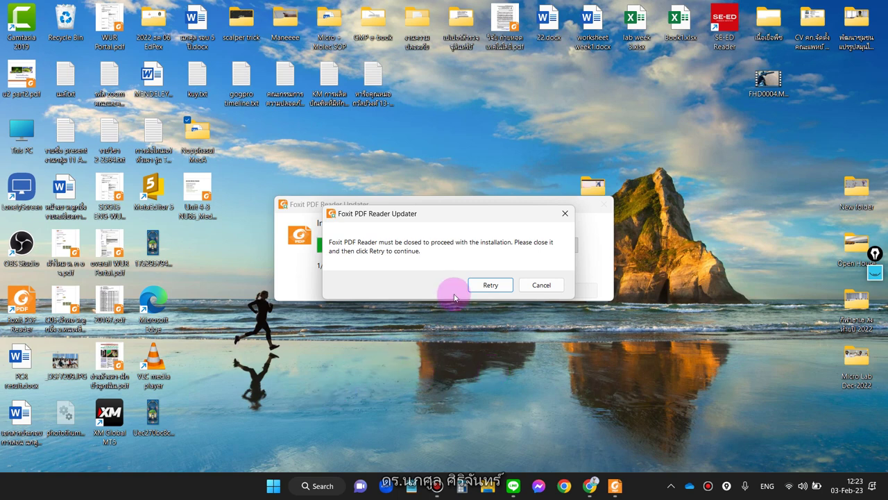
left_click(488, 289)
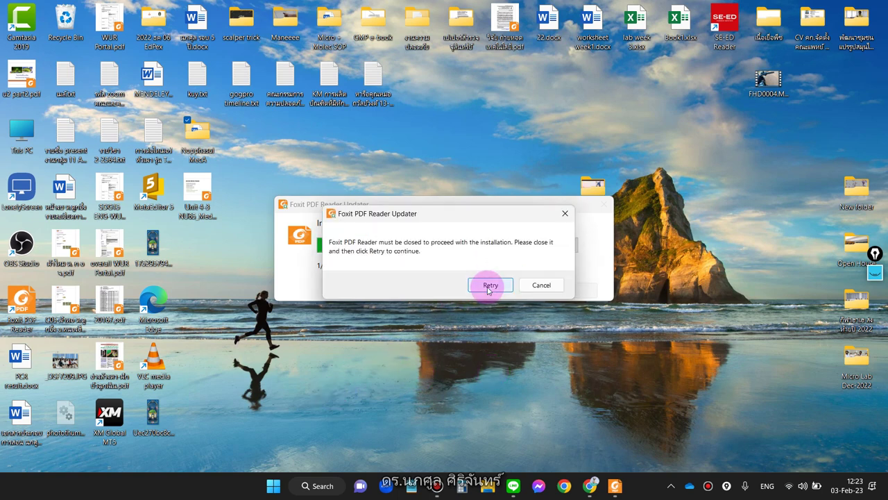
Step: Cancel the updater's installation and close Foxit PDF Reader, saving the changes to "mecA - parameter 2 -Primer-Blast results.pdf"
left_click(613, 488)
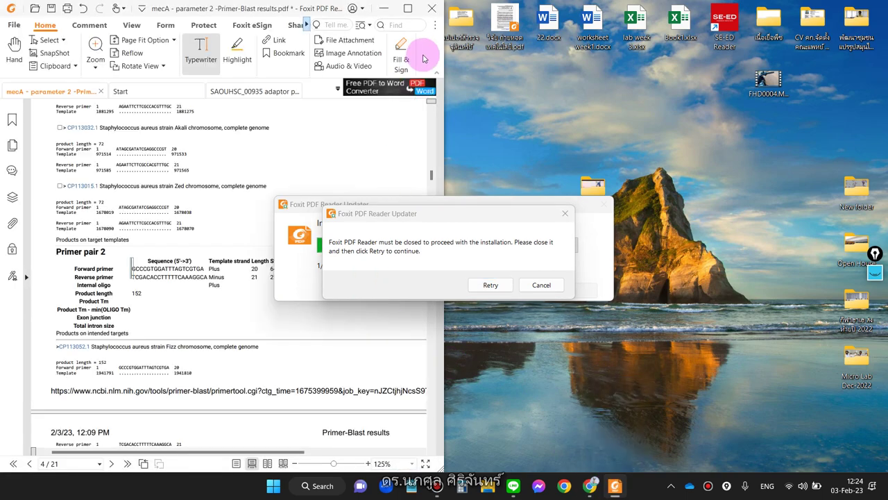
left_click(429, 9)
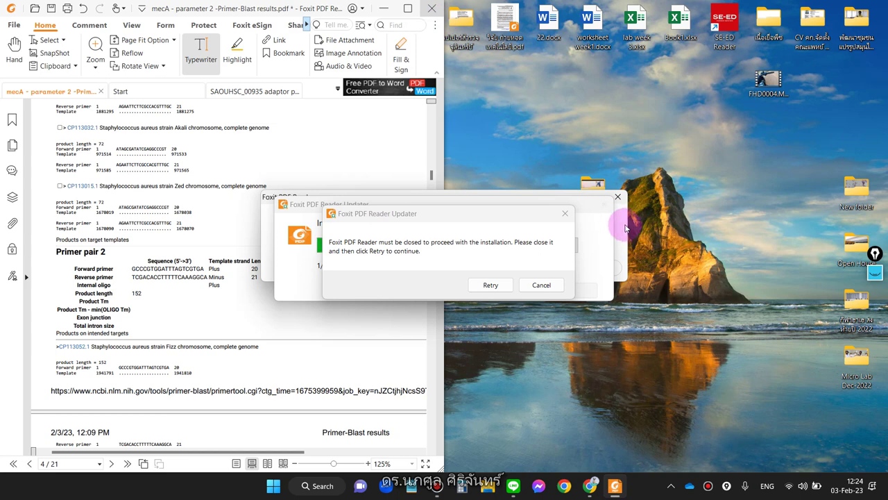
left_click(540, 294)
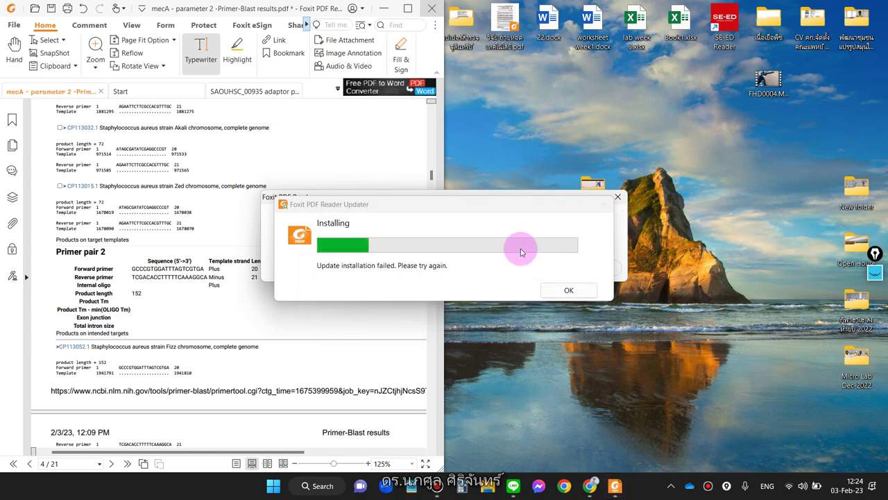
left_click_drag(476, 202, 631, 424)
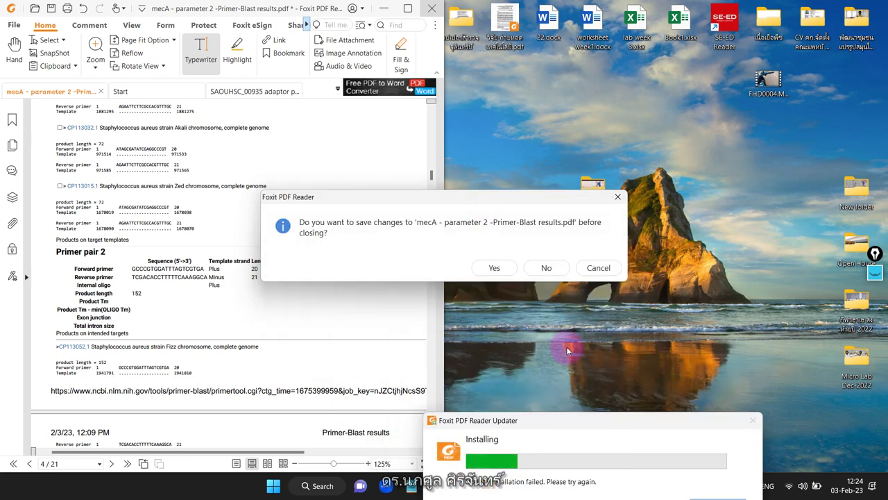
left_click(498, 277)
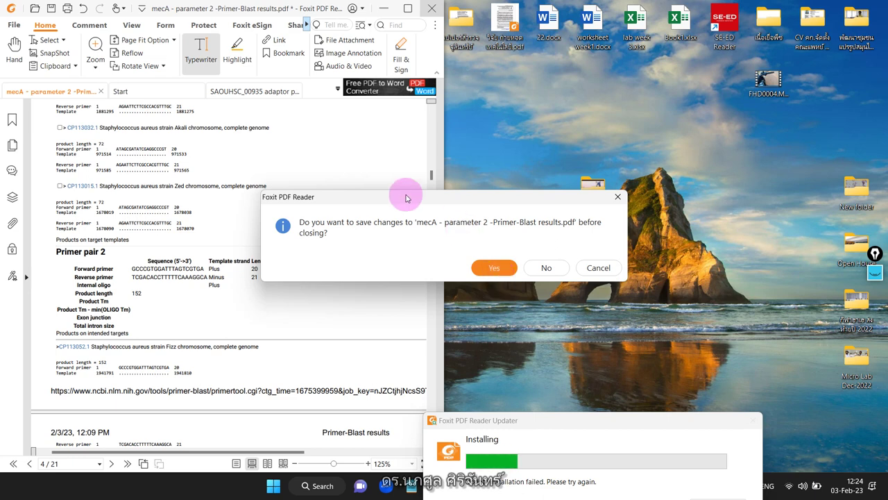
left_click(490, 265)
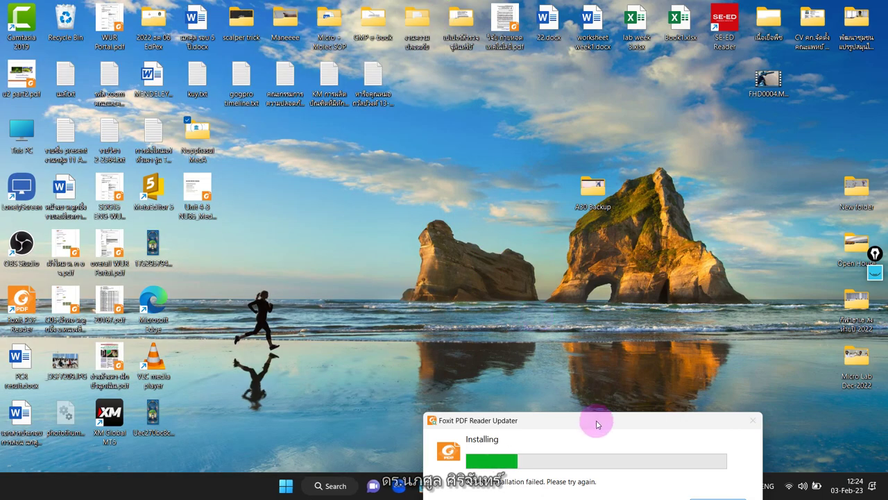
left_click_drag(594, 420, 531, 245)
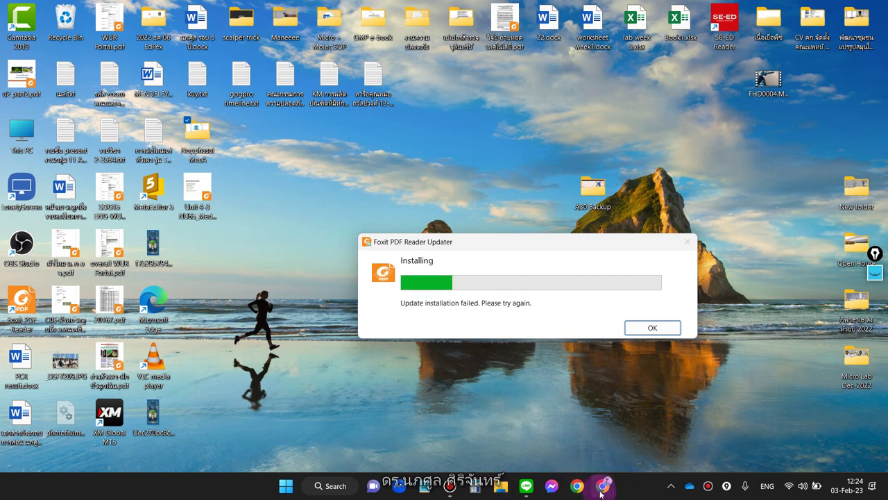
Step: Switch to Chrome and close the primer design, Primer-Blast and DNA ladder pages, keeping only the Multiplex PCR Assay paper open
left_click(582, 429)
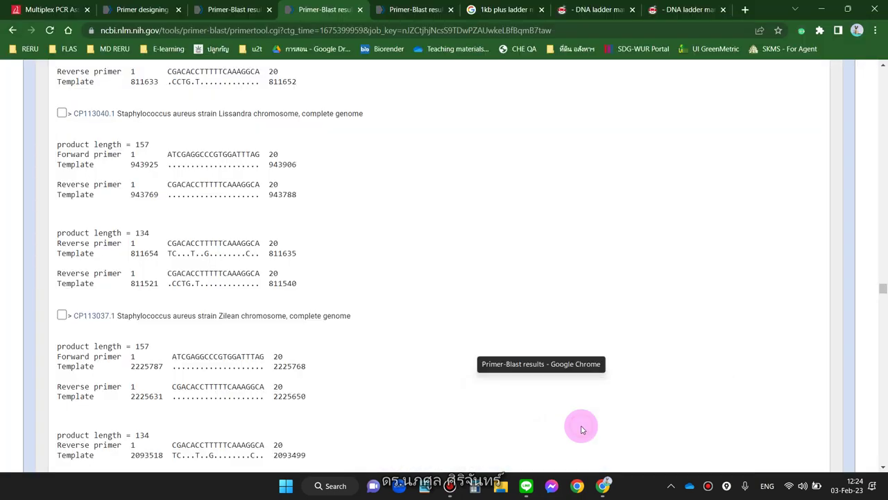
left_click(38, 10)
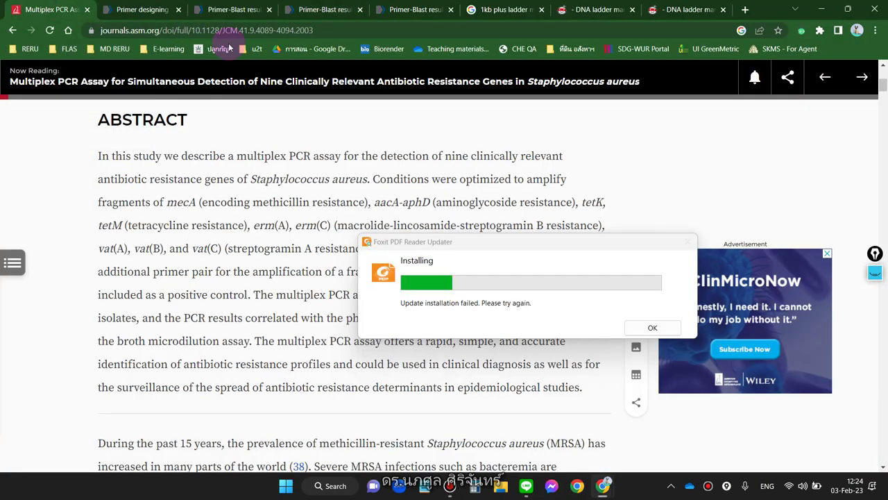
left_click(137, 9)
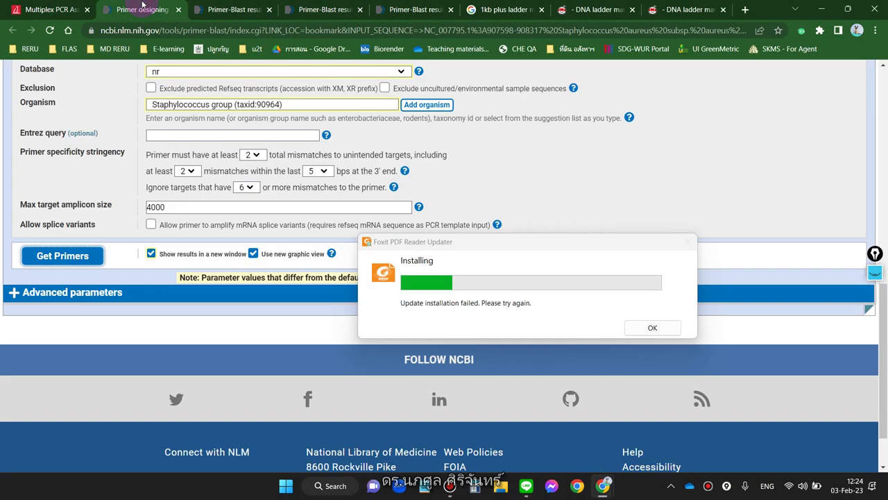
scroll(218, 87, "up", 3)
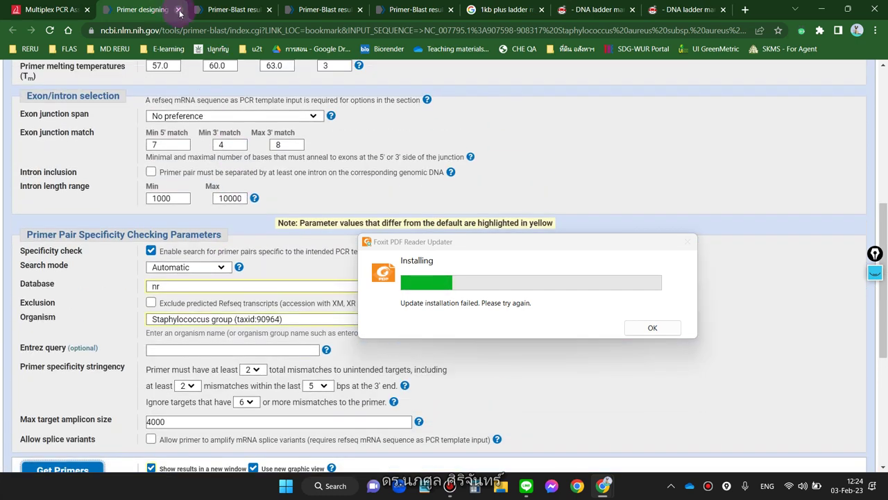
left_click(178, 10)
left_click(179, 10)
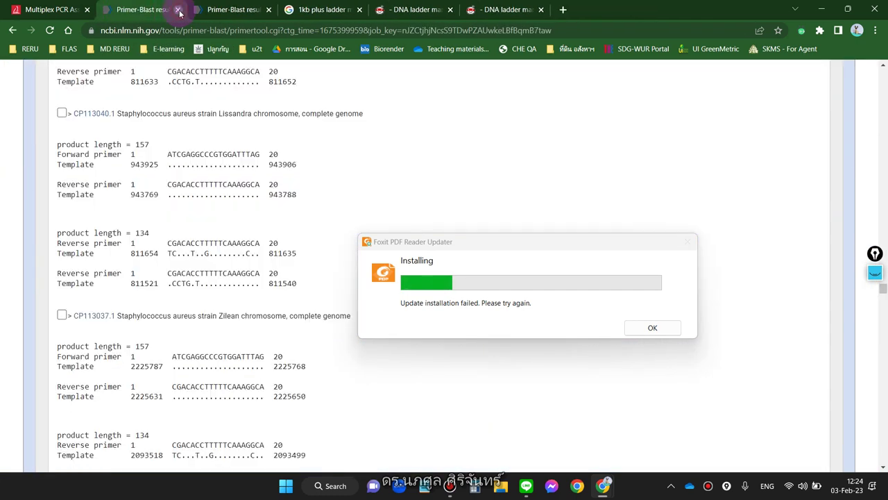
left_click(179, 10)
left_click(179, 10)
left_click(178, 9)
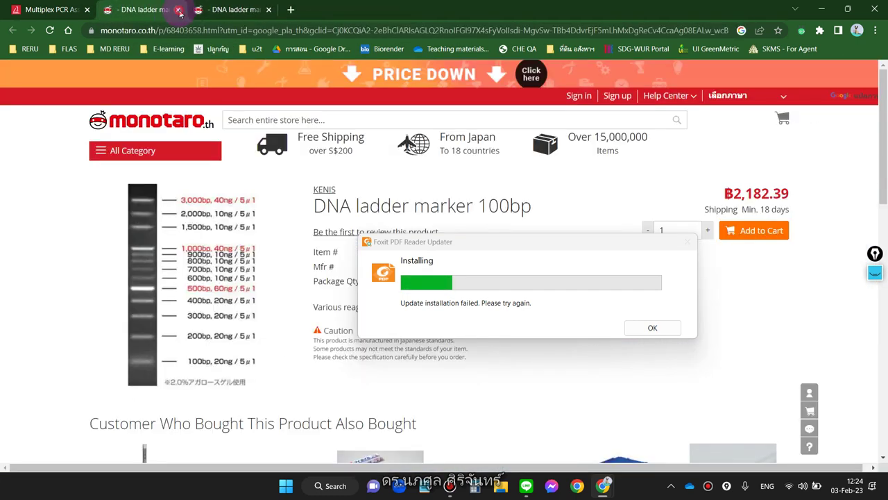
left_click(179, 9)
left_click(179, 10)
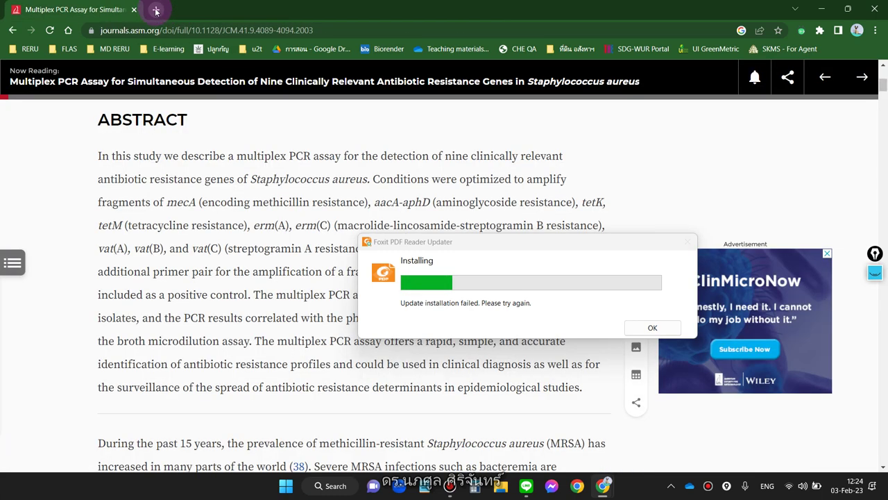
Step: Open Google Classroom in a new browser tab and enter the Biostatistic class
left_click(156, 10)
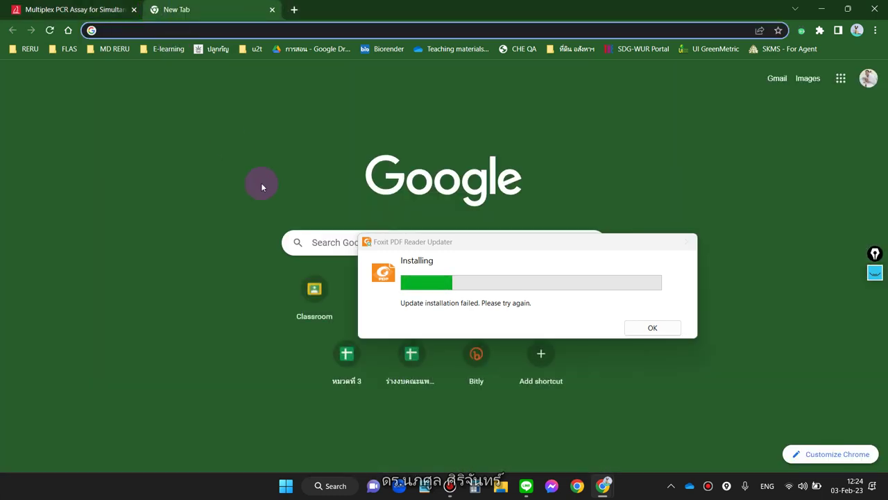
left_click(319, 309)
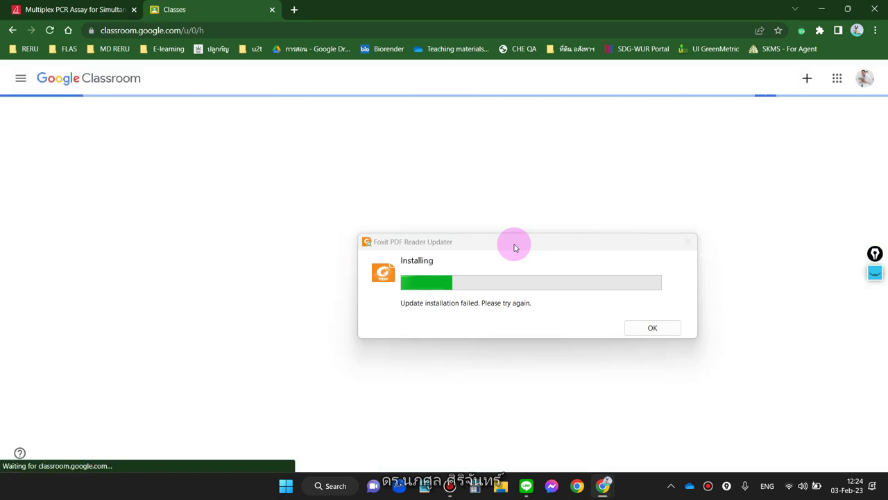
left_click_drag(514, 248, 877, 309)
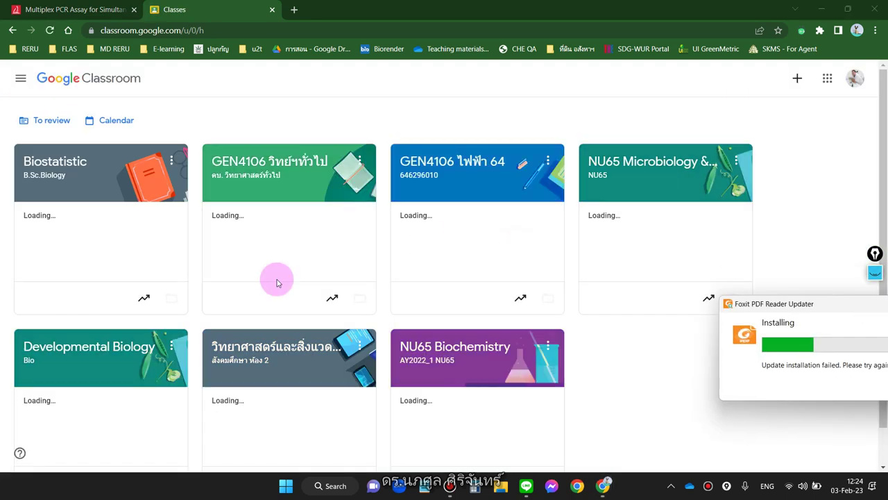
left_click(59, 161)
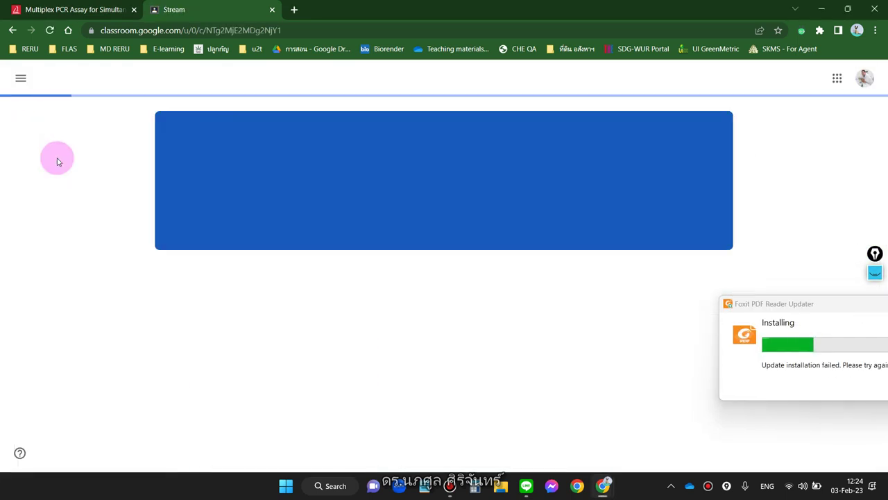
Step: Copy the invite link of the Biostatistic class
scroll(131, 315, "down", 1)
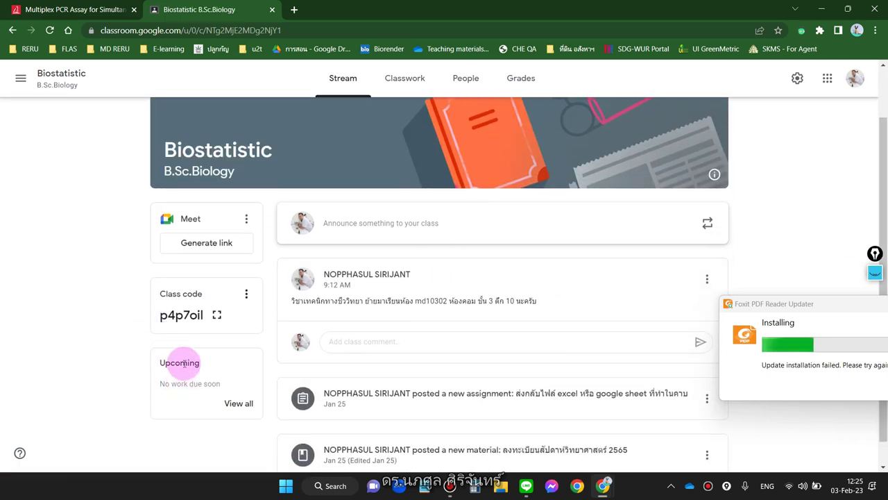
left_click(244, 304)
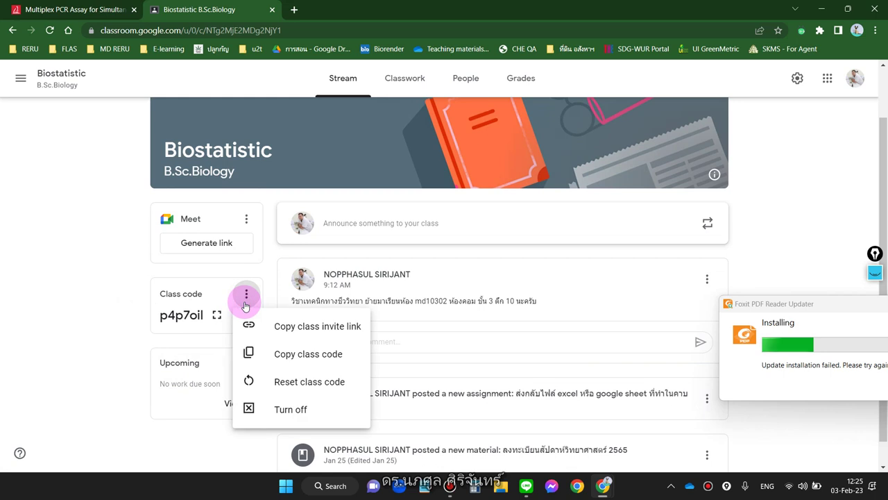
left_click(254, 325)
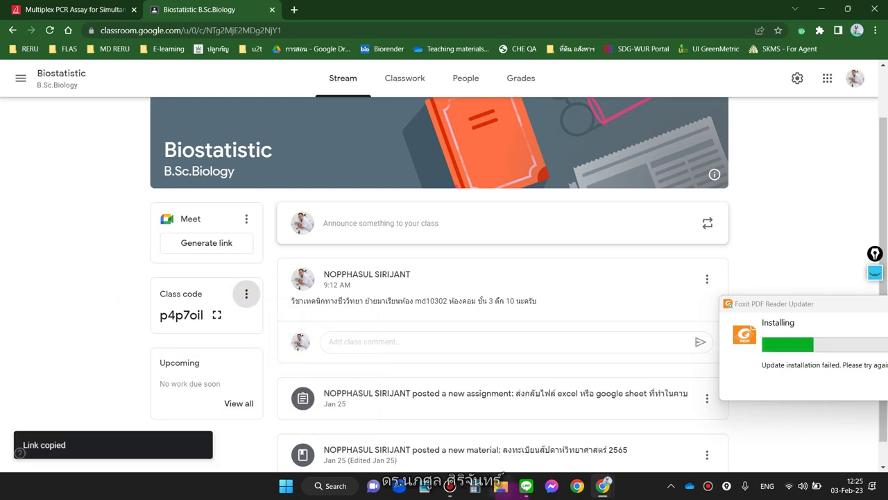
Step: Switch to LINE, close the group's notes window, and send the copied class invite link to the Biotechnique2023 group chat
left_click(526, 486)
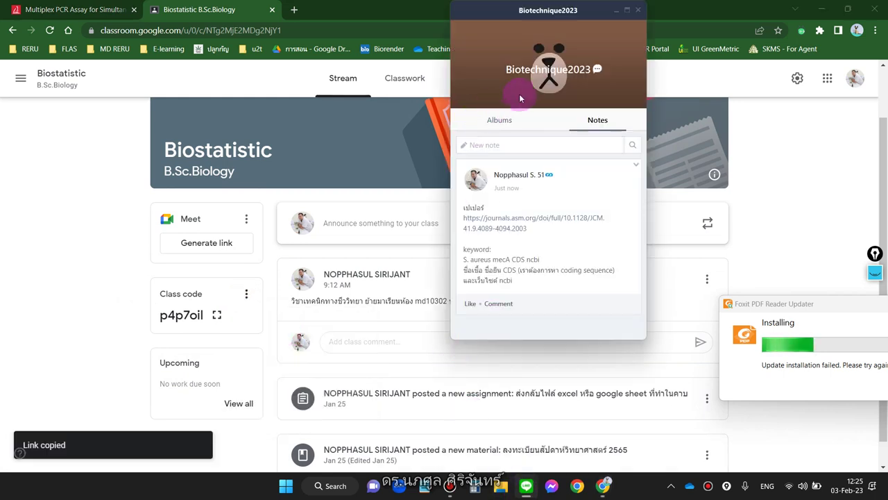
left_click(640, 11)
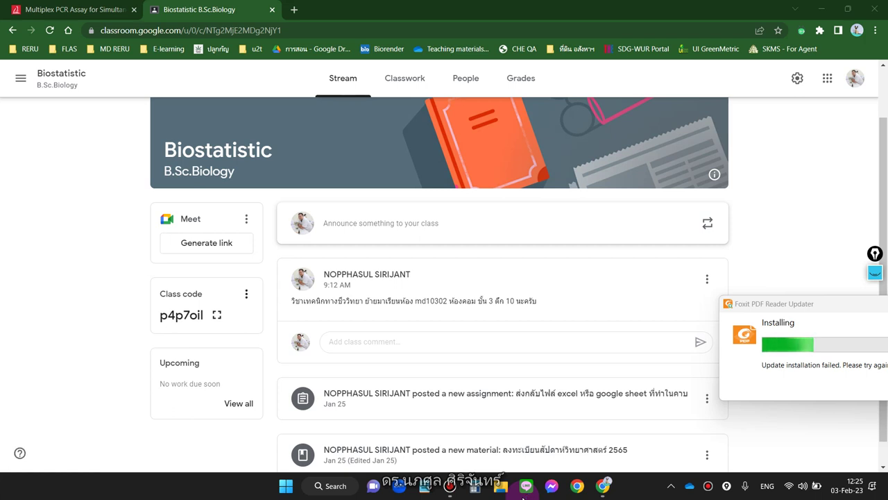
left_click(524, 496)
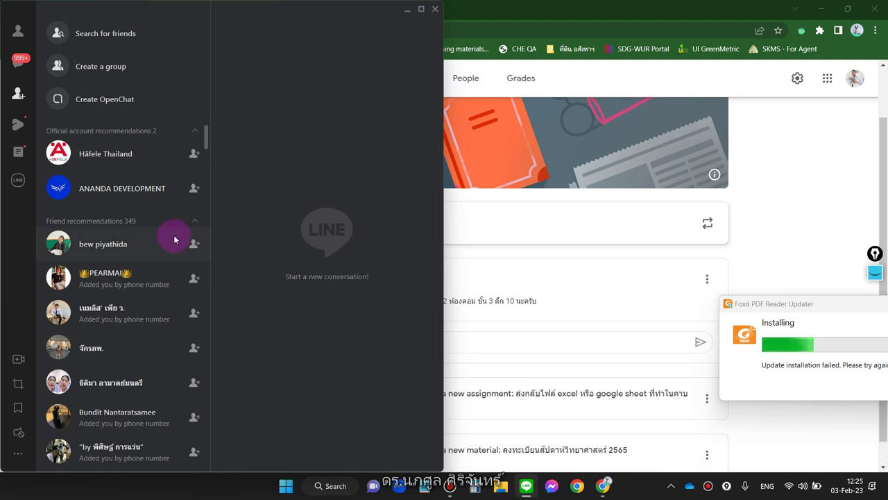
left_click(19, 64)
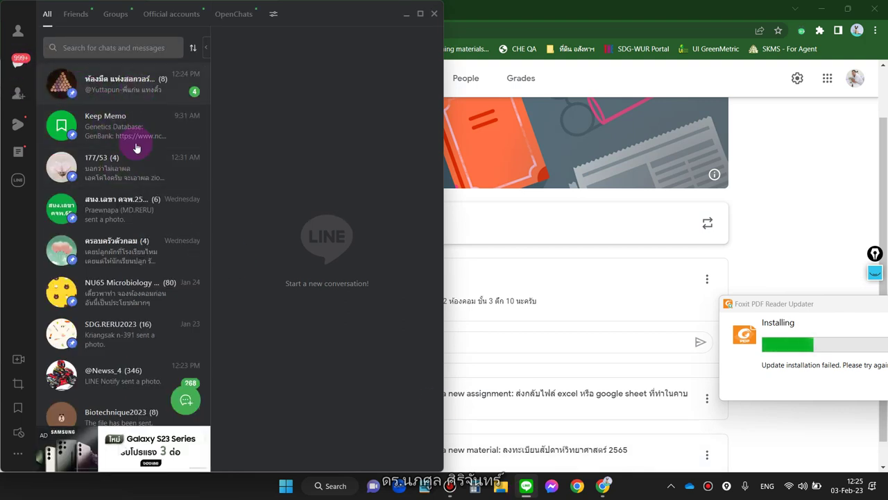
scroll(135, 173, "down", 4)
scroll(132, 316, "down", 2)
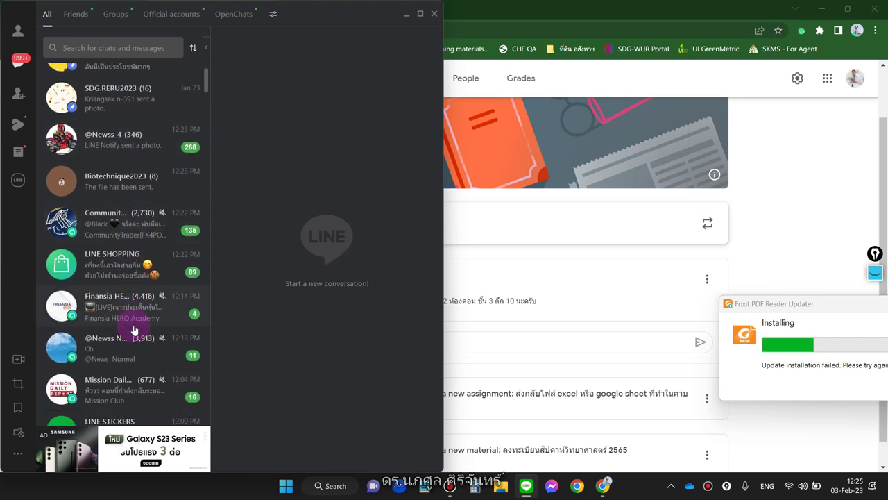
scroll(123, 250, "up", 1)
left_click(121, 212)
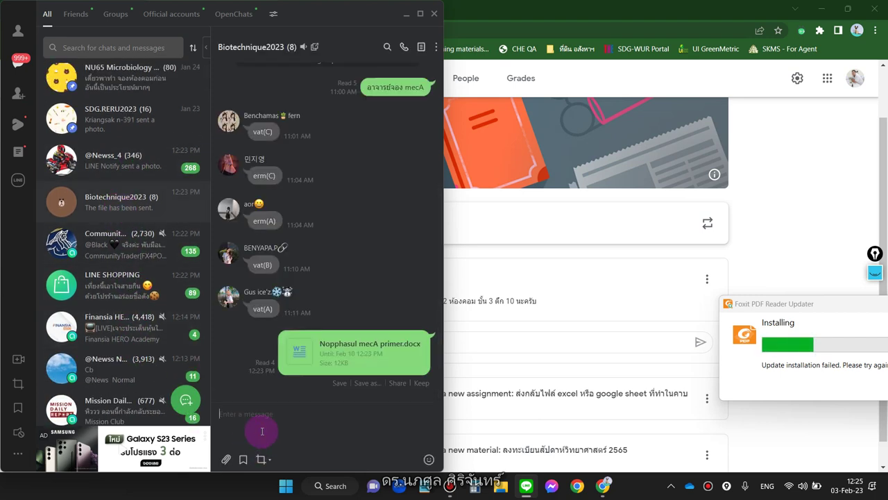
key("ctrl+v")
key("Return")
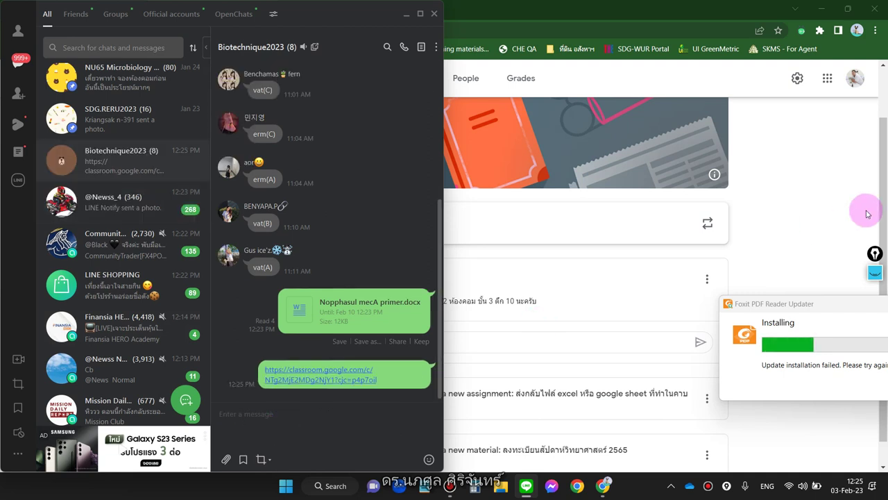
Step: Return to Google Classroom in Chrome and start a new assignment in the Biostatistic class's classwork
left_click(808, 248)
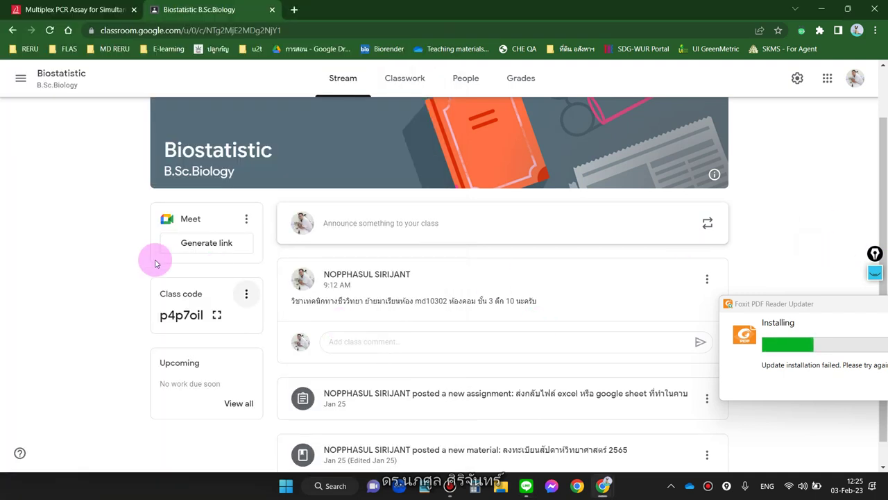
left_click(419, 87)
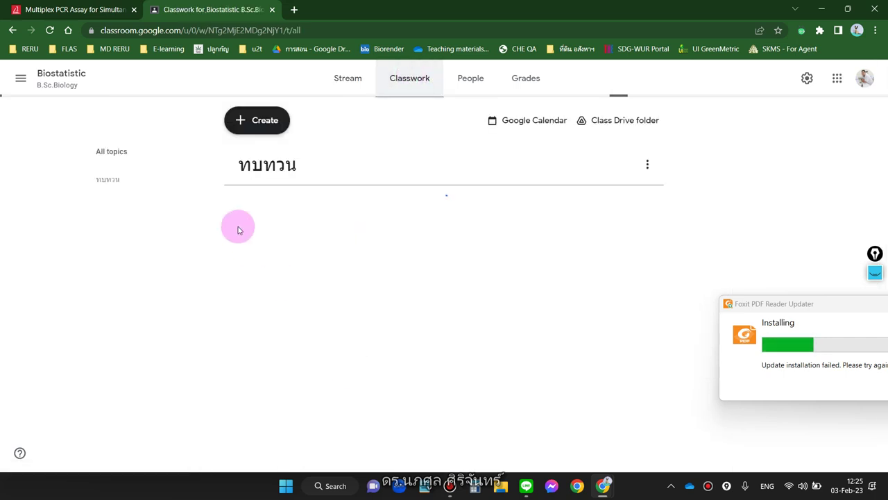
left_click(241, 128)
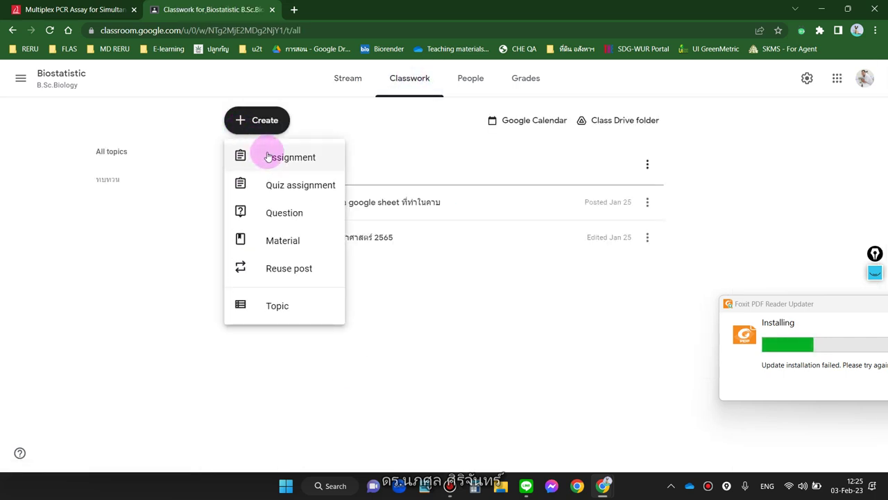
left_click(268, 156)
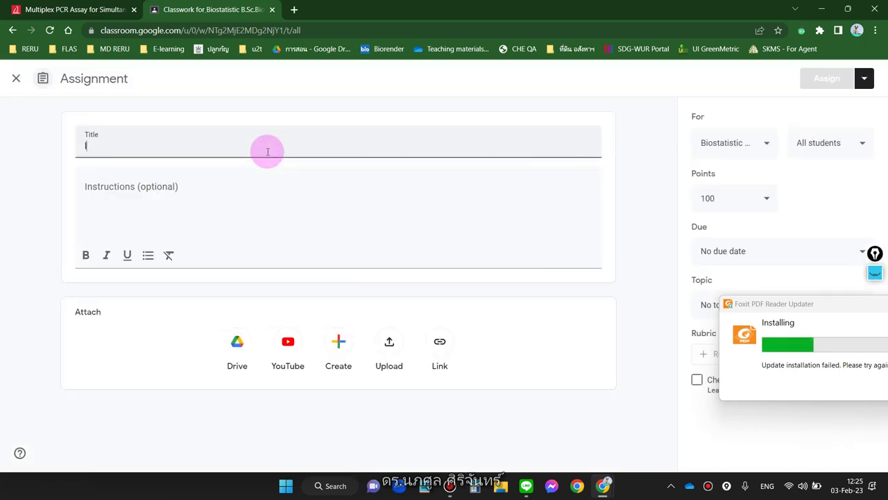
Step: Title the assignment "ส่งงาน primer design" and set its points to Ungraded
key("grave")
type("ส่งง")
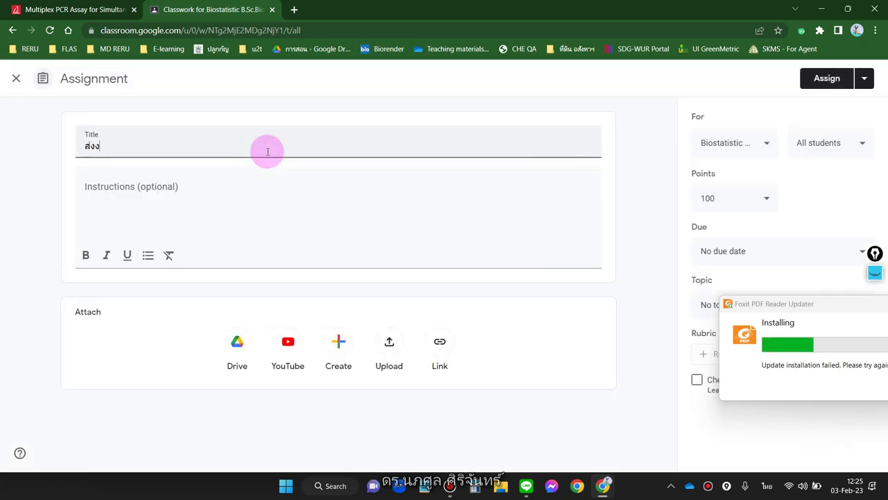
type("าน bio")
type("rimer design")
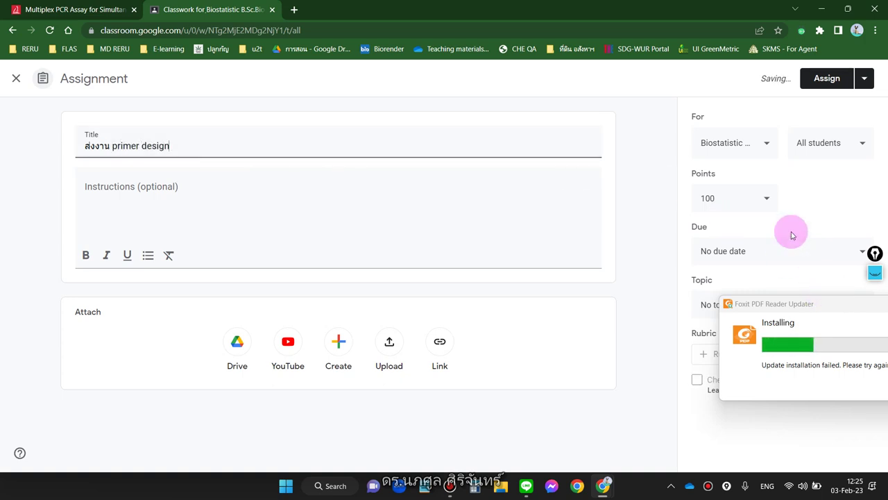
left_click(763, 199)
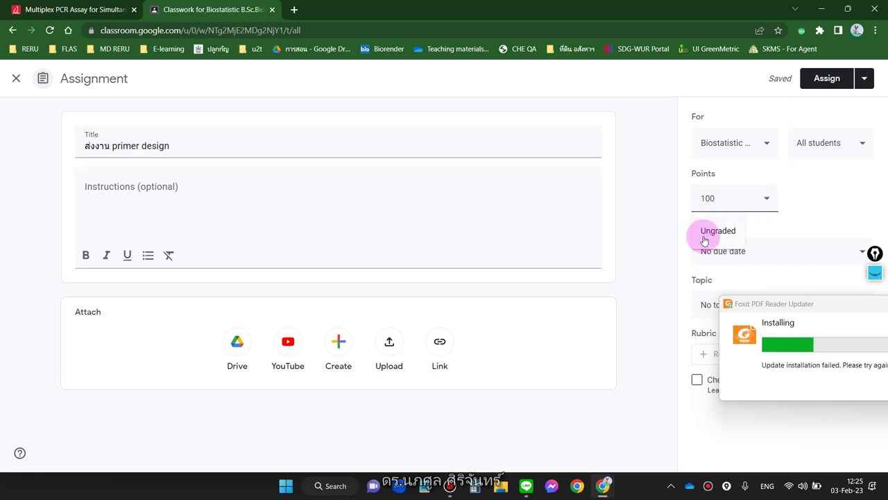
left_click(706, 234)
Step: Move the updater window off the assignment settings, create the topic "primer design (biotechnique)" for the assignment, and assign it
left_click_drag(778, 306, 482, 109)
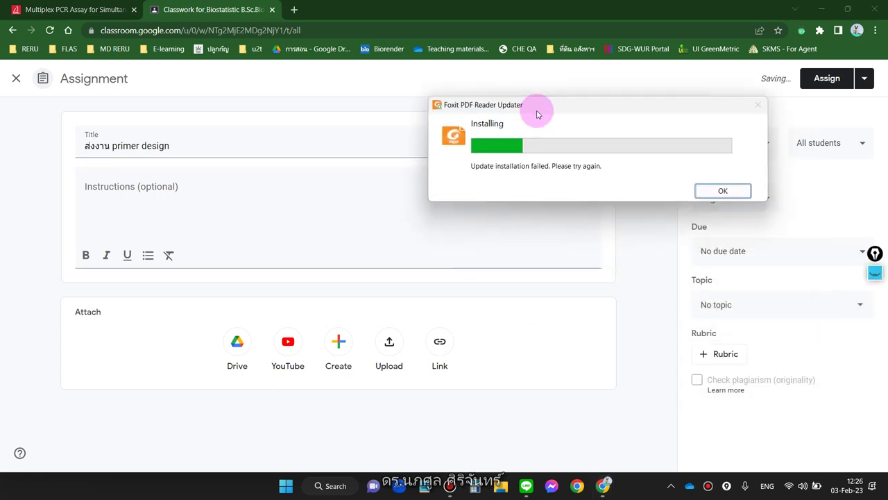
left_click(707, 302)
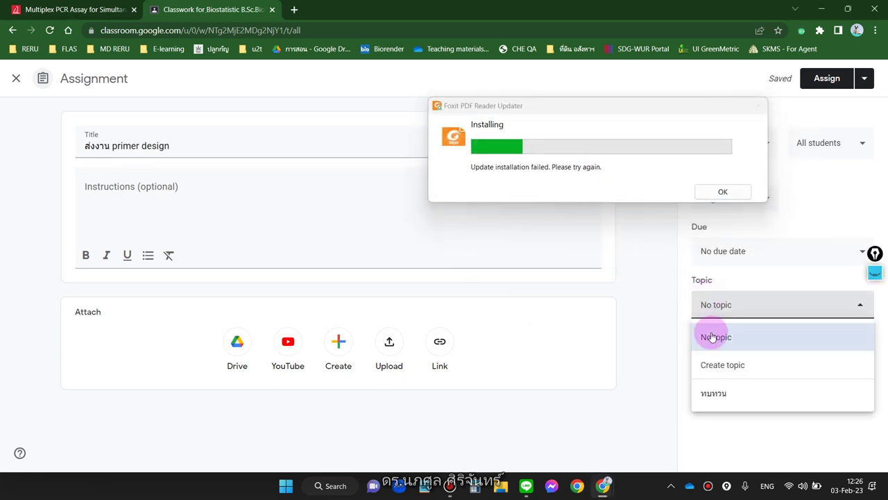
left_click(721, 368)
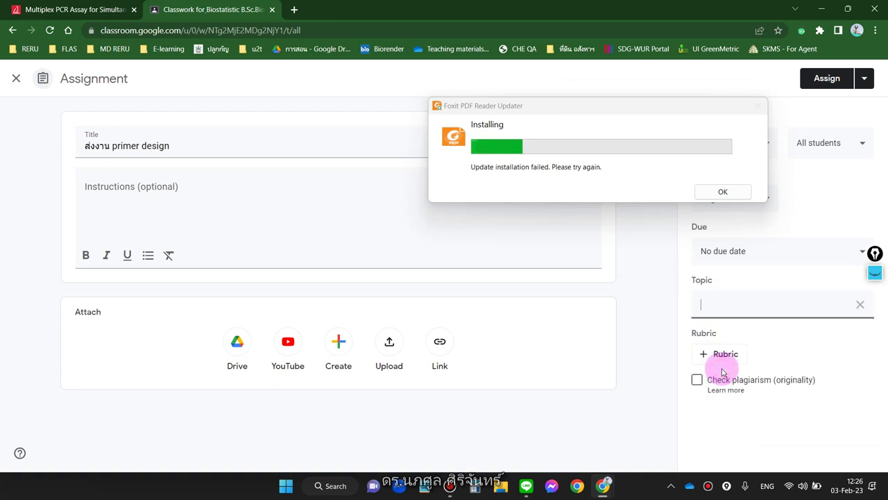
type("primer design")
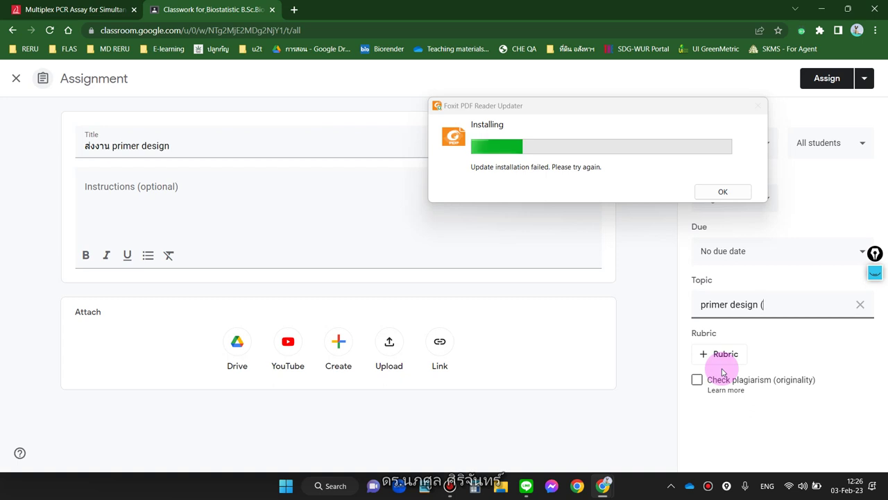
type(" (biotechn")
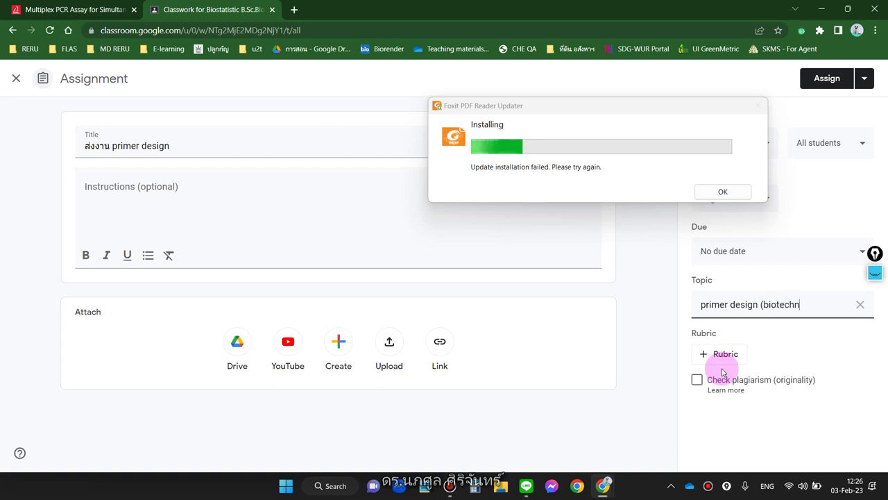
type("ique")
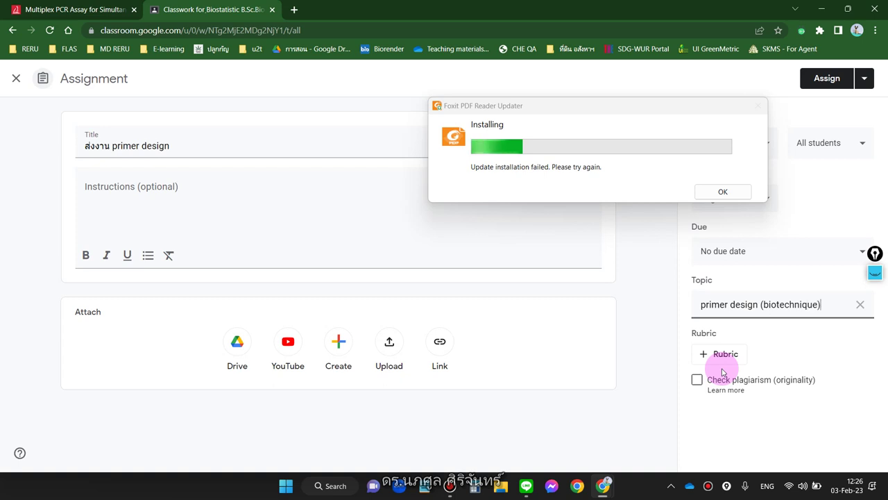
left_click(826, 79)
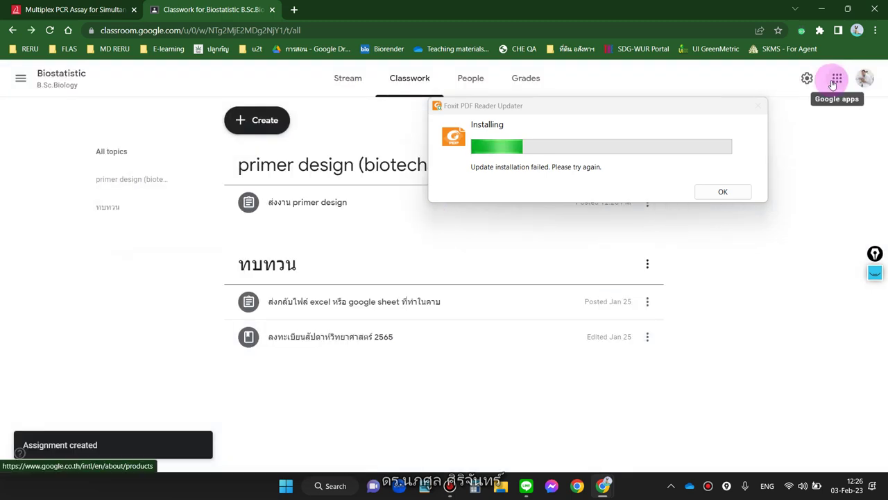
Step: Expand the new primer design assignment, move the updater window out of the way, and open the assignment for editing
left_click(322, 215)
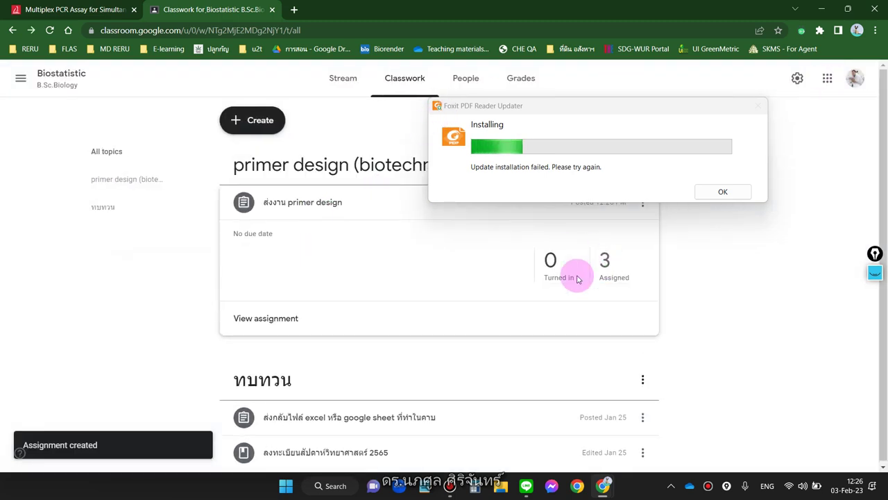
left_click_drag(667, 113, 831, 265)
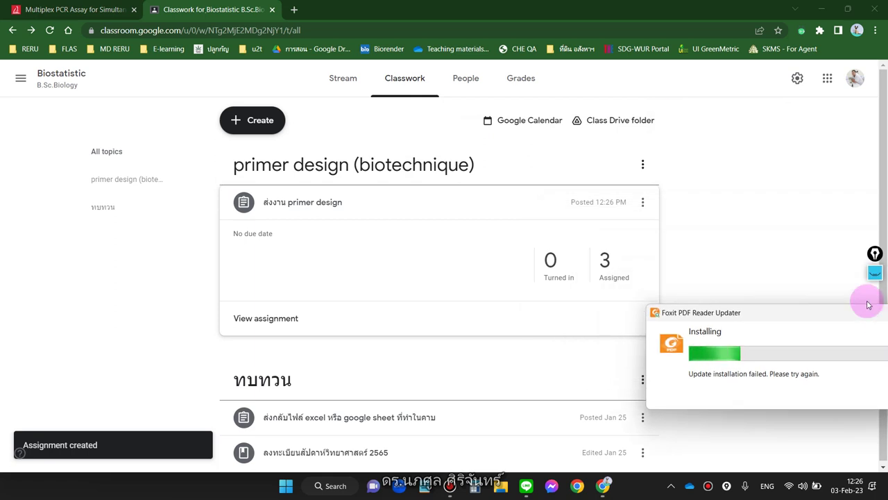
left_click(638, 205)
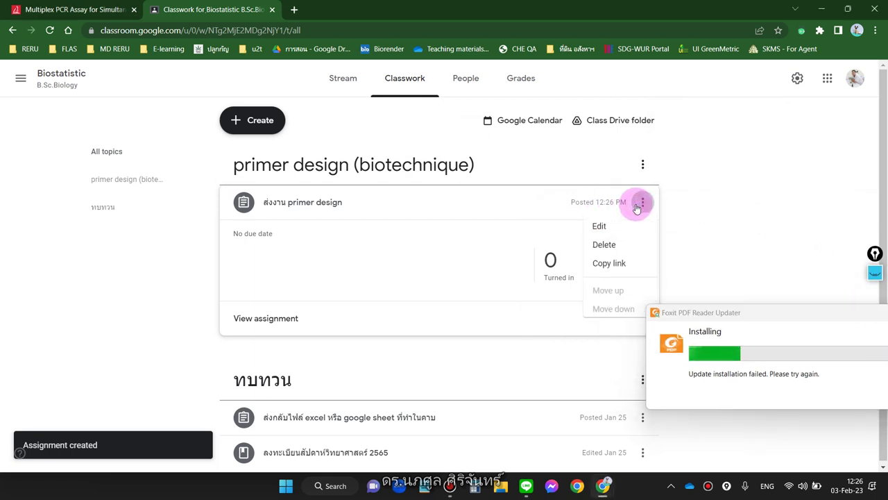
left_click(599, 226)
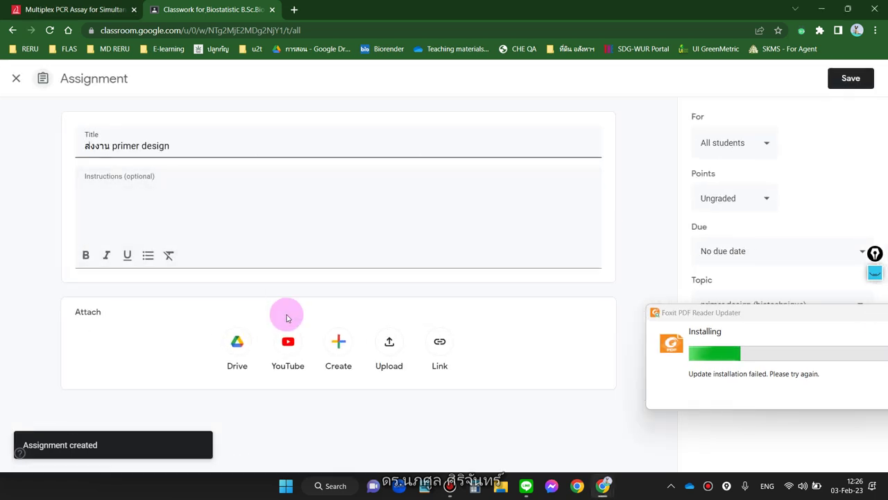
Step: Start a file upload for the assignment and browse to the MecA folder on the Desktop
left_click(389, 340)
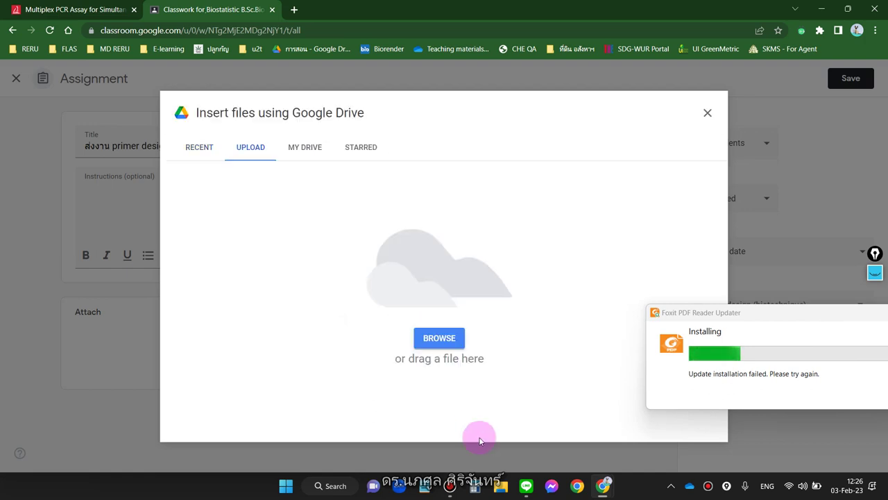
left_click(440, 338)
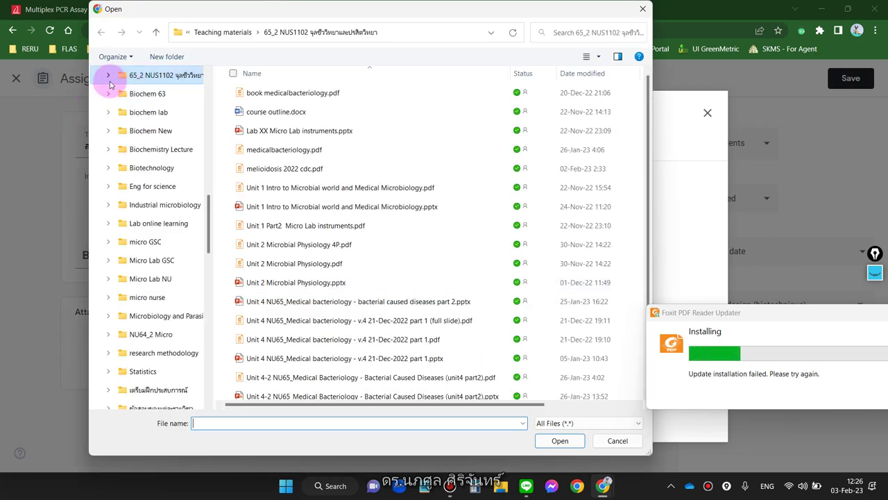
left_click(157, 33)
left_click(156, 33)
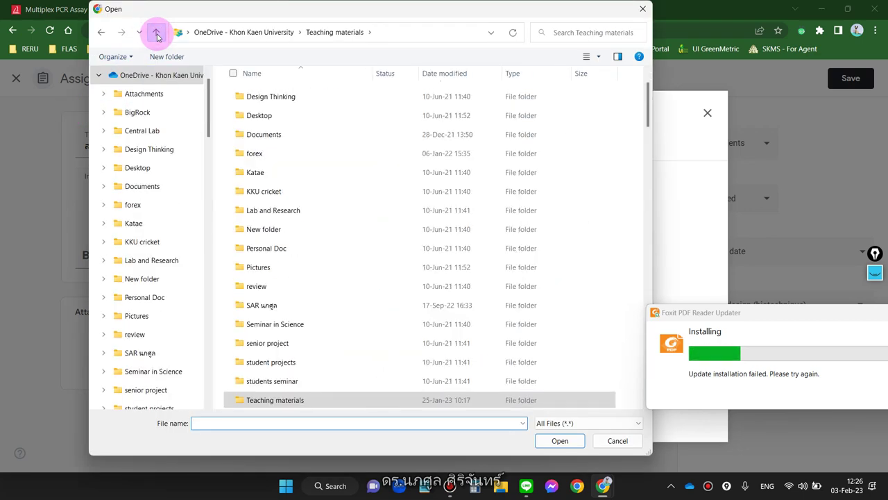
left_click(157, 33)
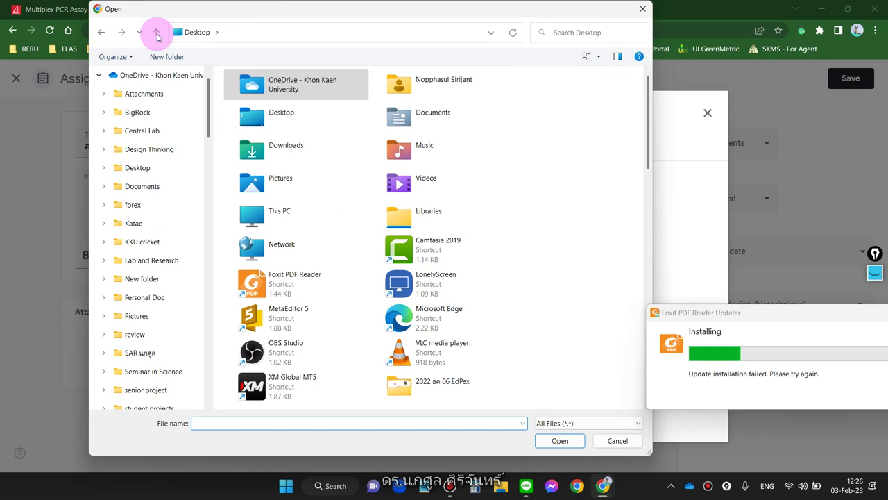
double_click(252, 118)
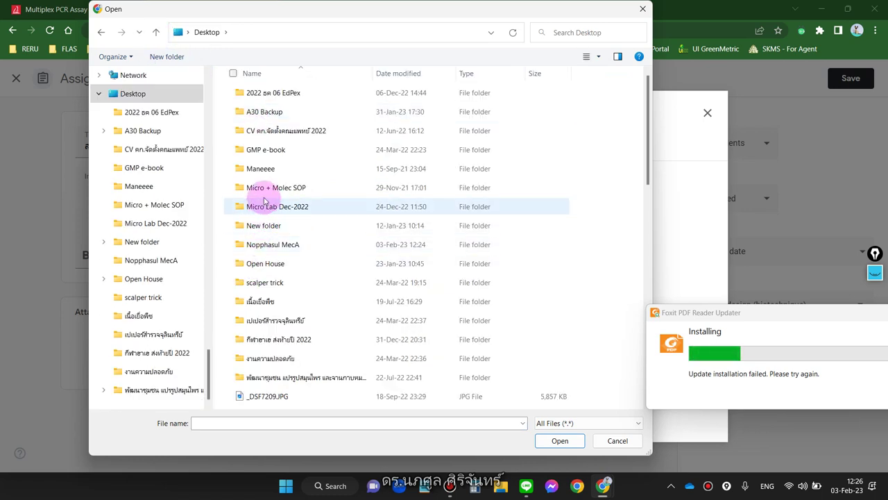
double_click(264, 244)
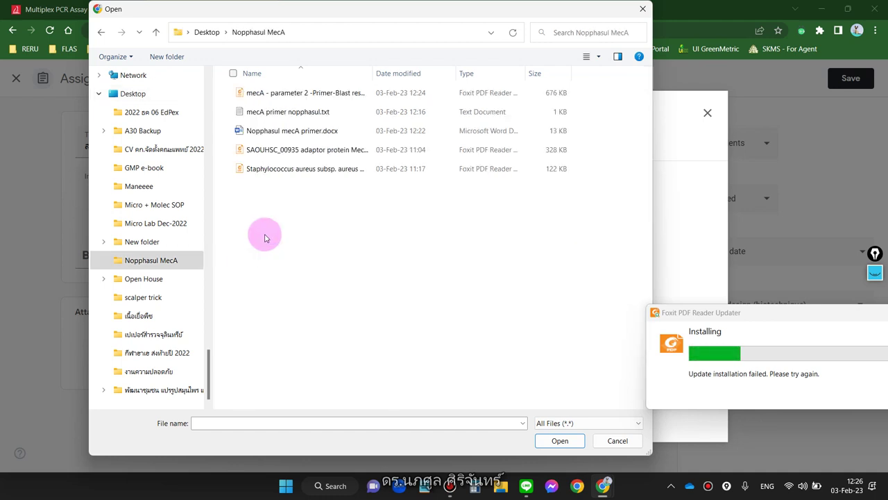
Step: Attach the Primer-Blast results PDF, the mecA primer Word document, the SAOUHSC_00935 adaptor protein PDF and the Staphylococcus aureus NCTC 8325 PDF
left_click(231, 96)
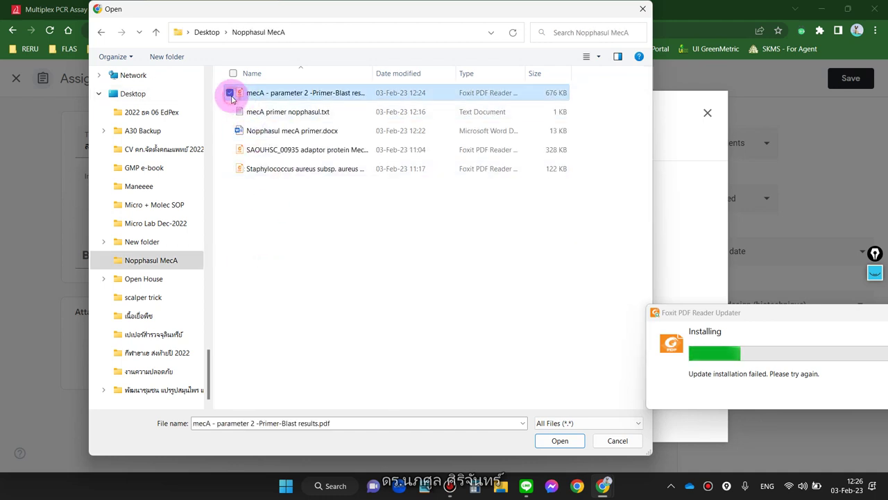
left_click(231, 131)
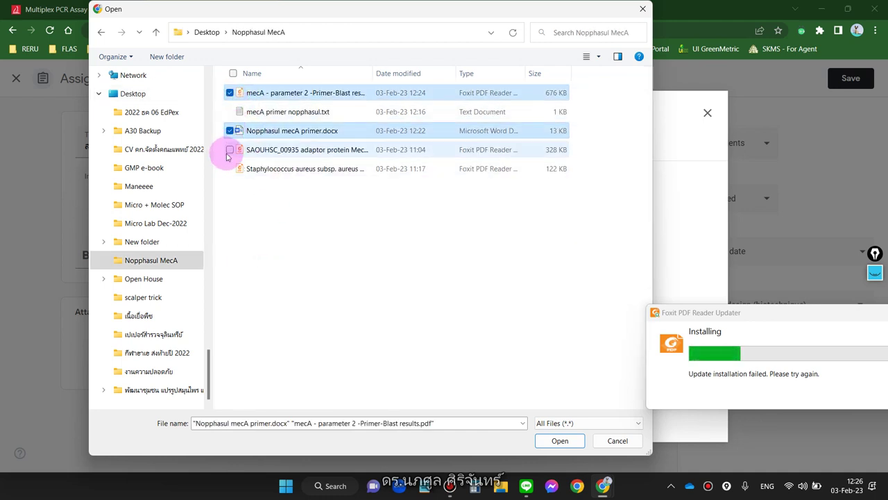
left_click(229, 150)
left_click(229, 169)
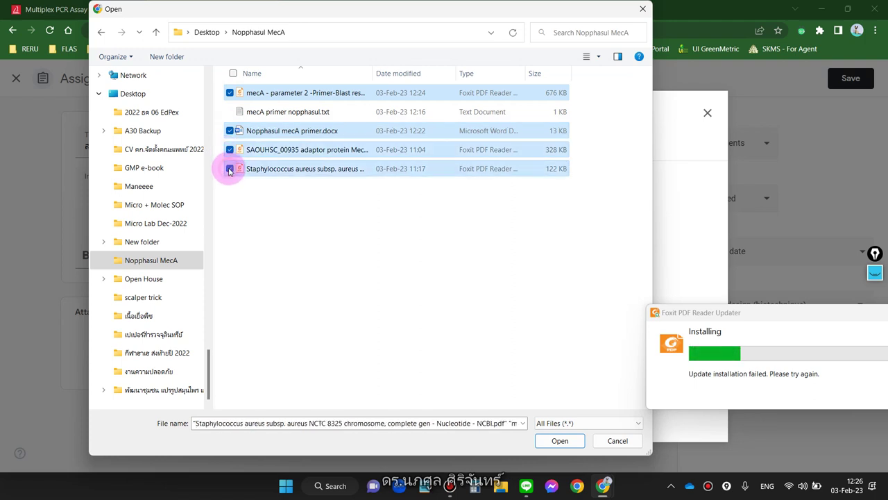
left_click(553, 444)
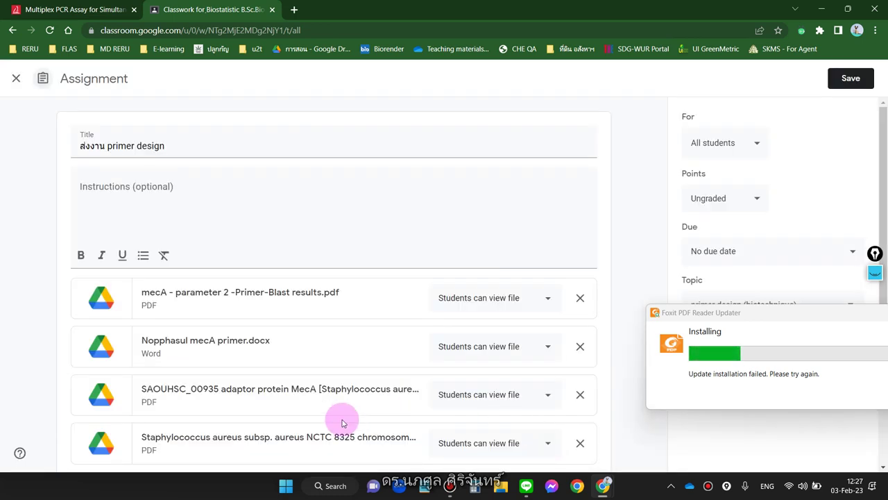
Step: Review the attached files and save the edited assignment
scroll(298, 337, "down", 1)
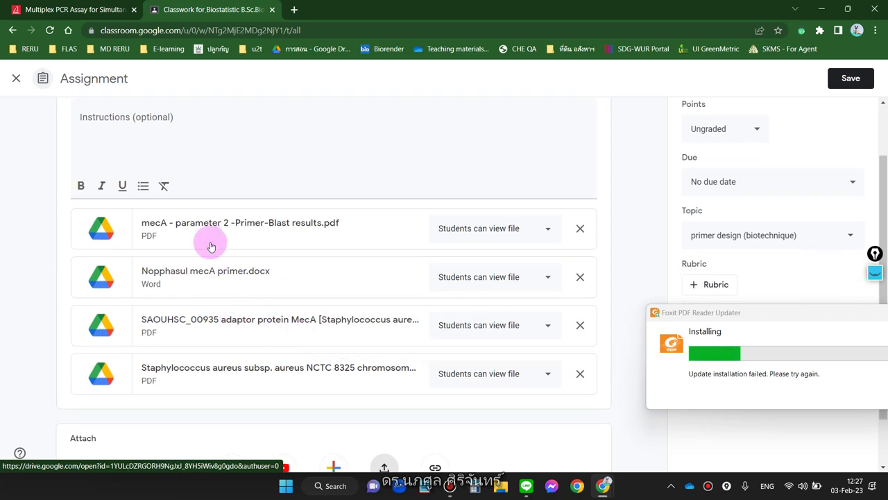
scroll(526, 273, "up", 1)
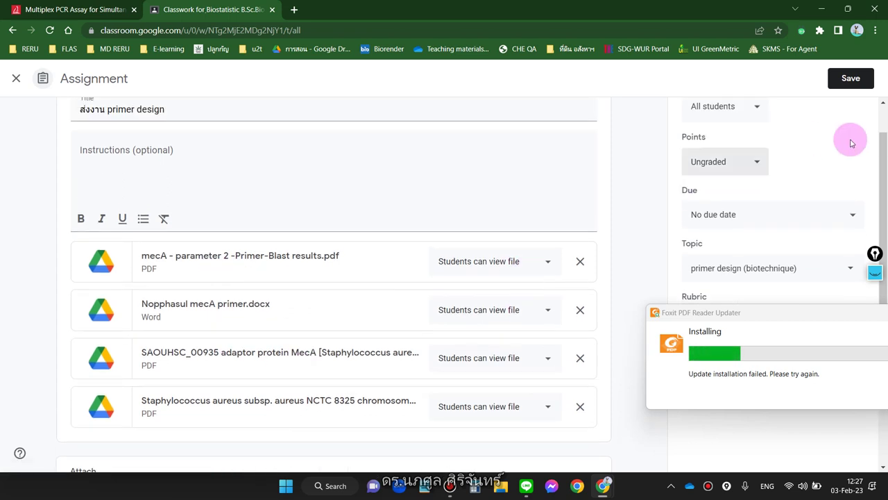
left_click(847, 79)
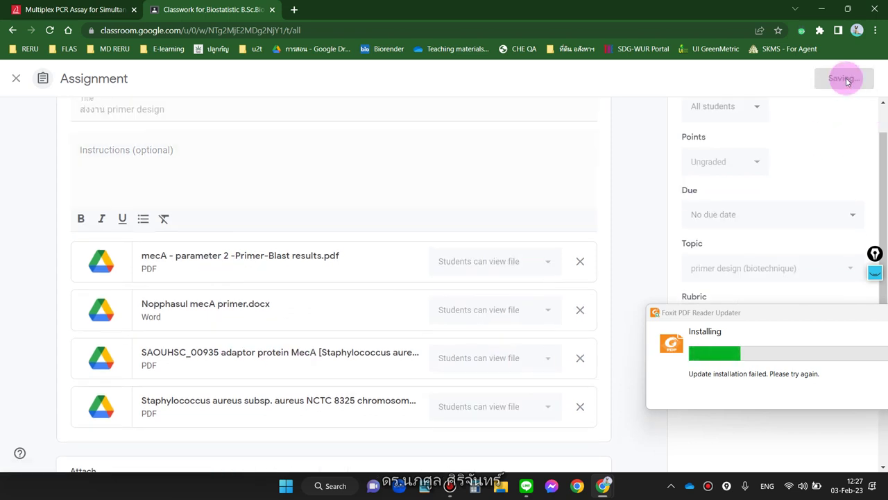